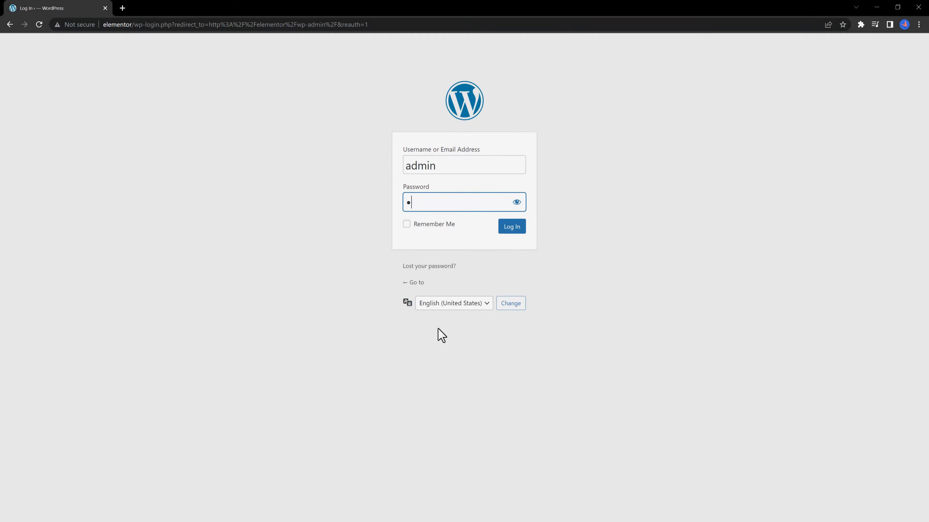
Enter the administrator username and the account password on the WordPress login page.
type("*")
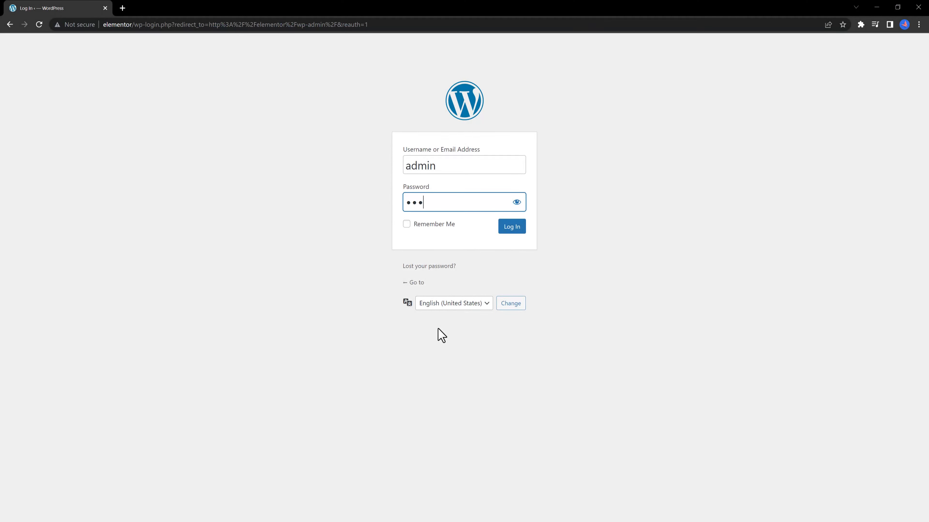
Log in to reach the admin Dashboard with the Welcome to WordPress panel.
left_click(517, 228)
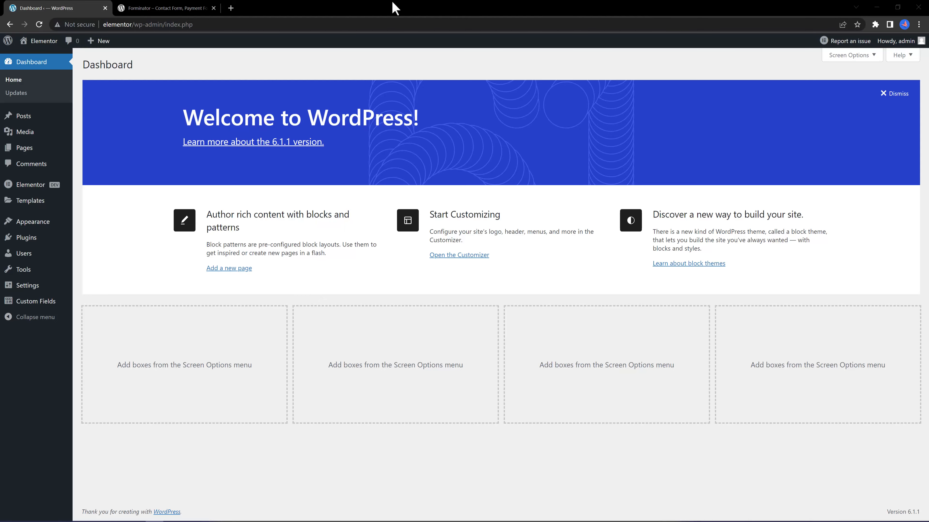
Switch to the Forminator plugin page and scroll through its description and details.
left_click(157, 11)
scroll(99, 191, "up", 6)
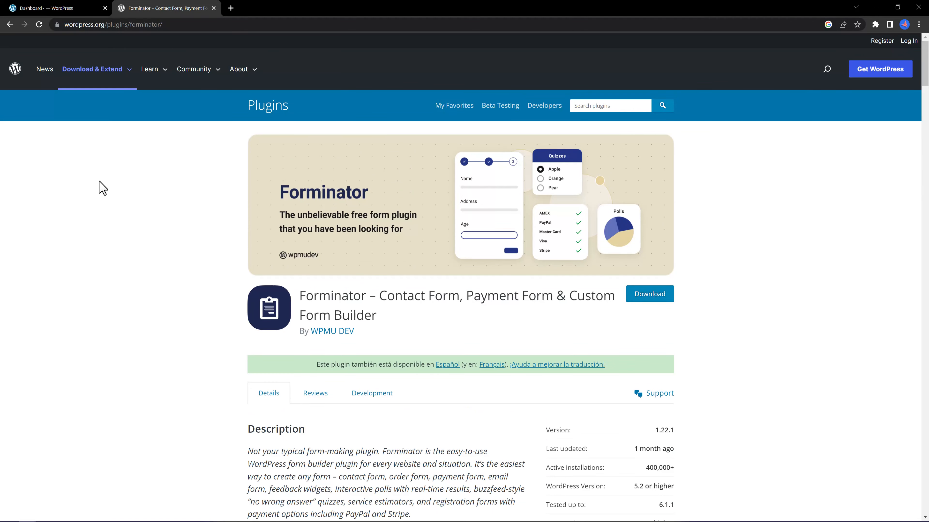
scroll(102, 188, "down", 3)
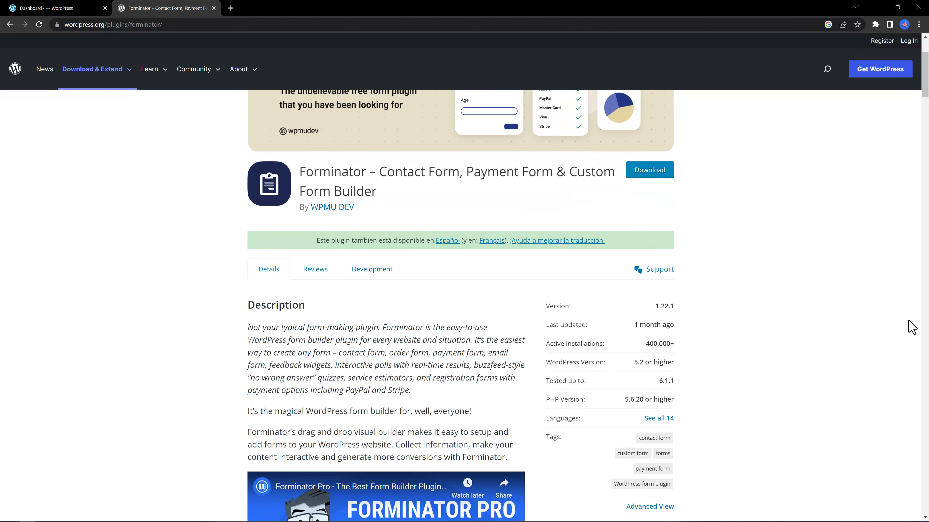
left_click_drag(925, 93, 926, 242)
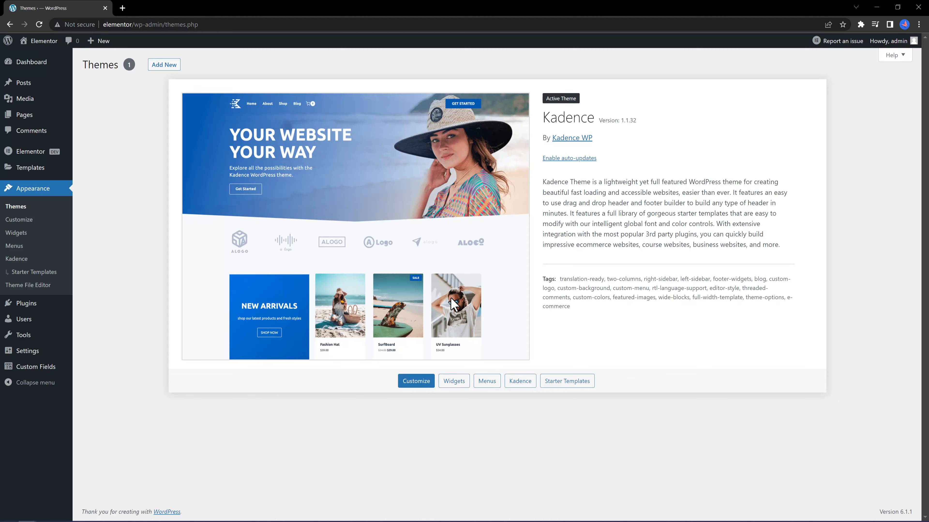
Search the plugin catalogue for 'forminator', then install and activate Forminator.
left_click(103, 317)
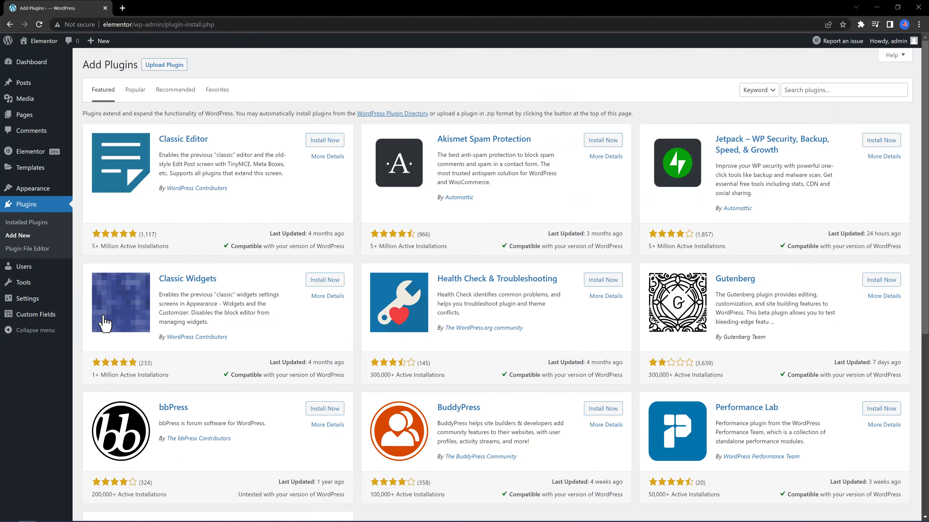
left_click(812, 90)
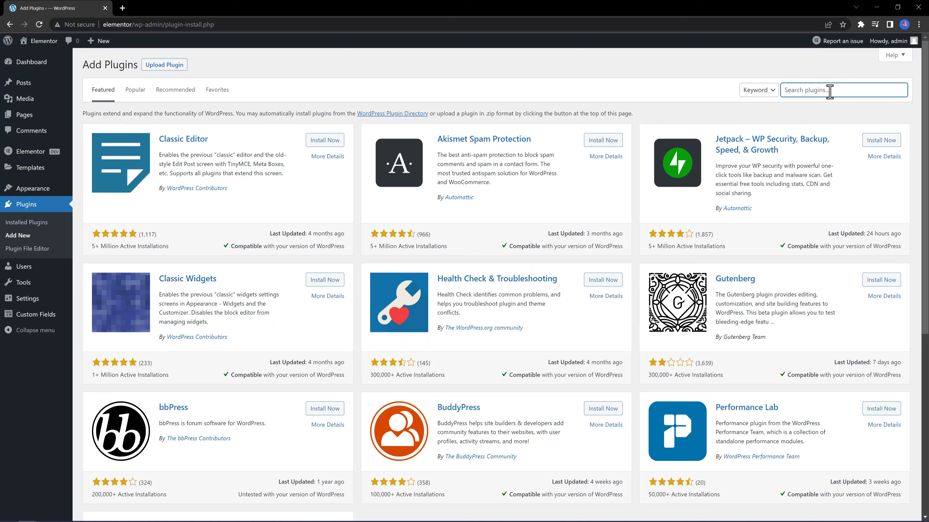
type("forminator")
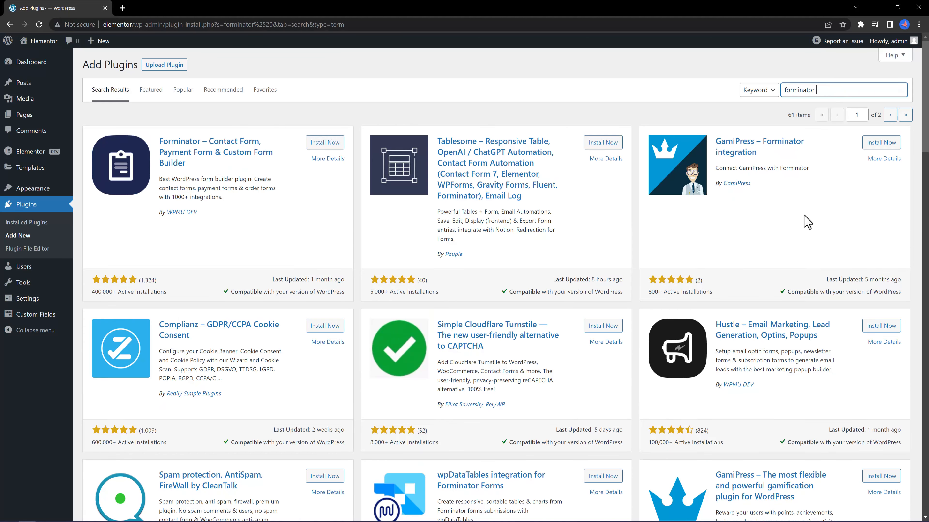
left_click(325, 147)
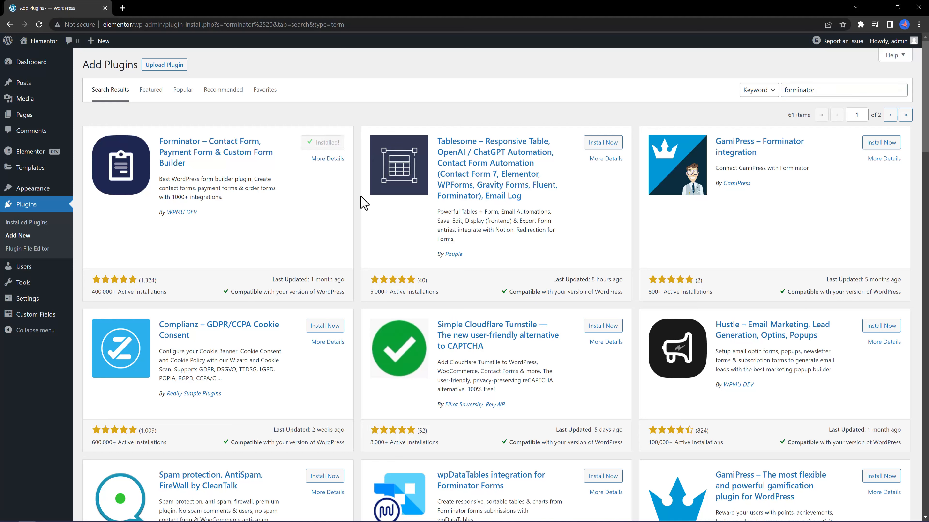
left_click(325, 143)
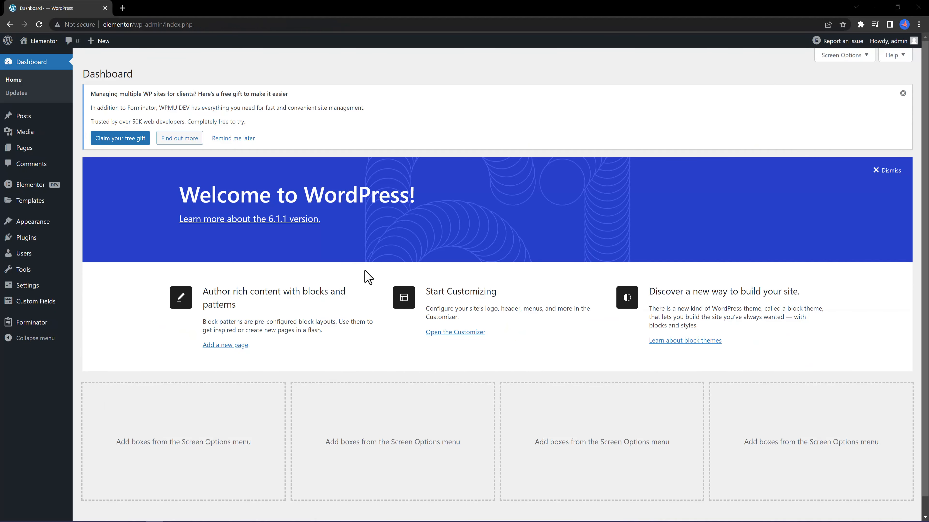
Open the Forminator dashboard and start a new form to reach the template chooser.
mouse_move(19, 327)
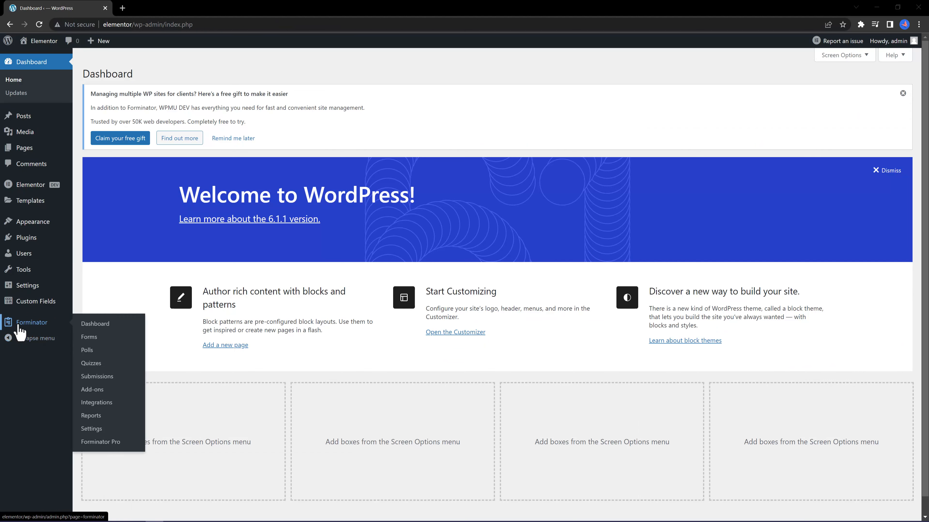
left_click(94, 324)
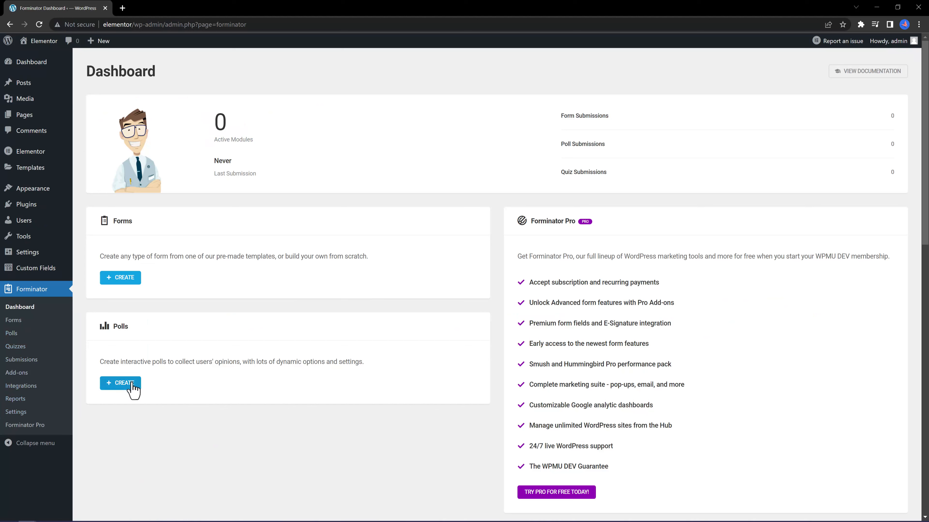
left_click(123, 279)
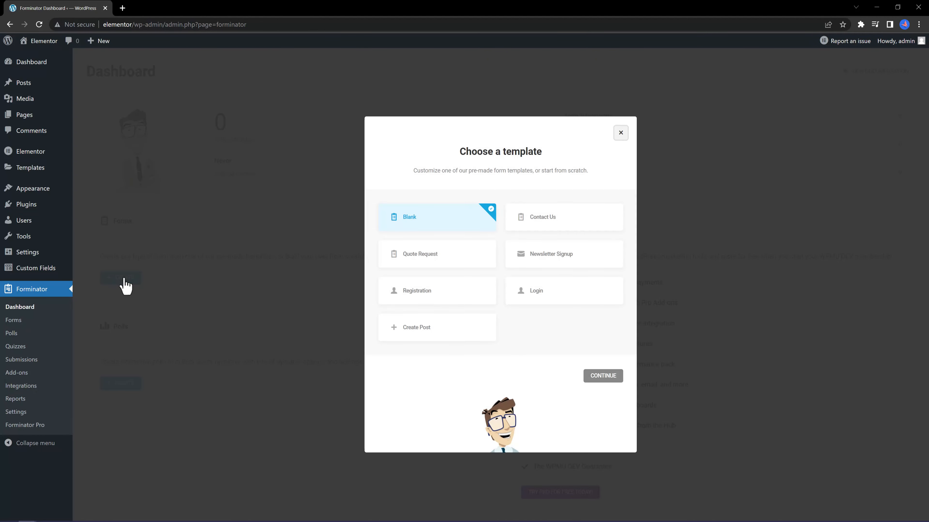
Create a form from the Registration template, naming it 'Test'.
left_click(421, 290)
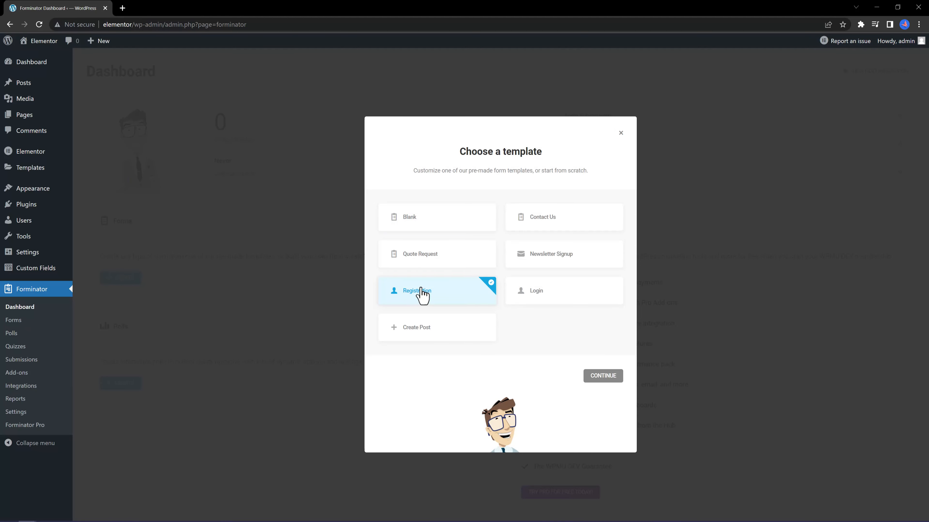
left_click(606, 376)
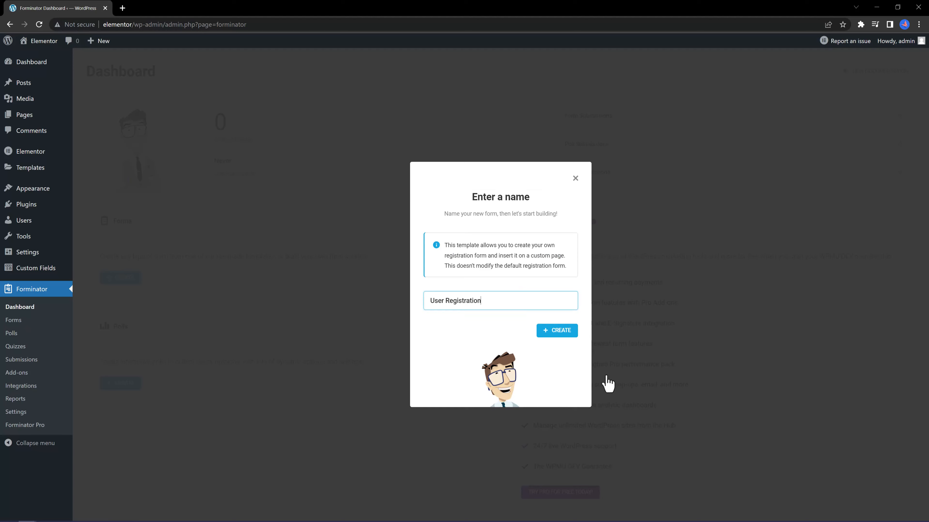
left_click_drag(495, 300, 409, 302)
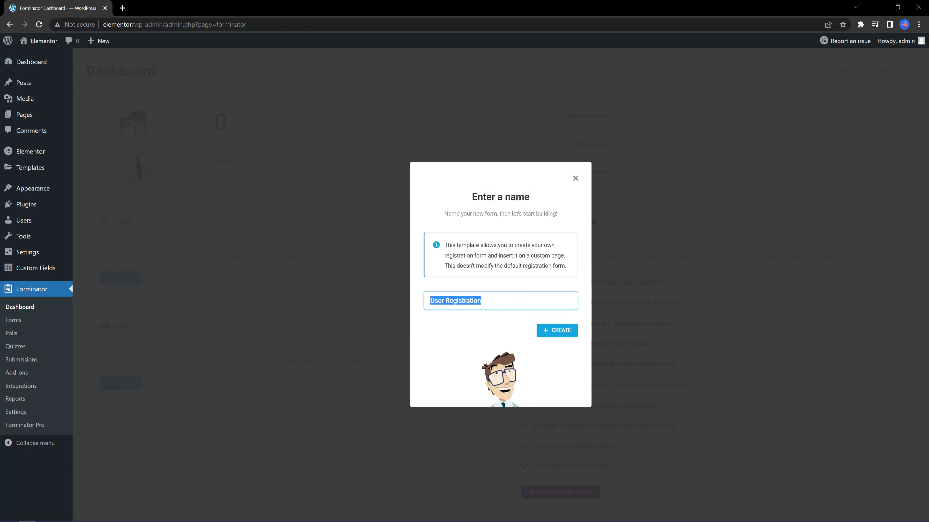
type("Test")
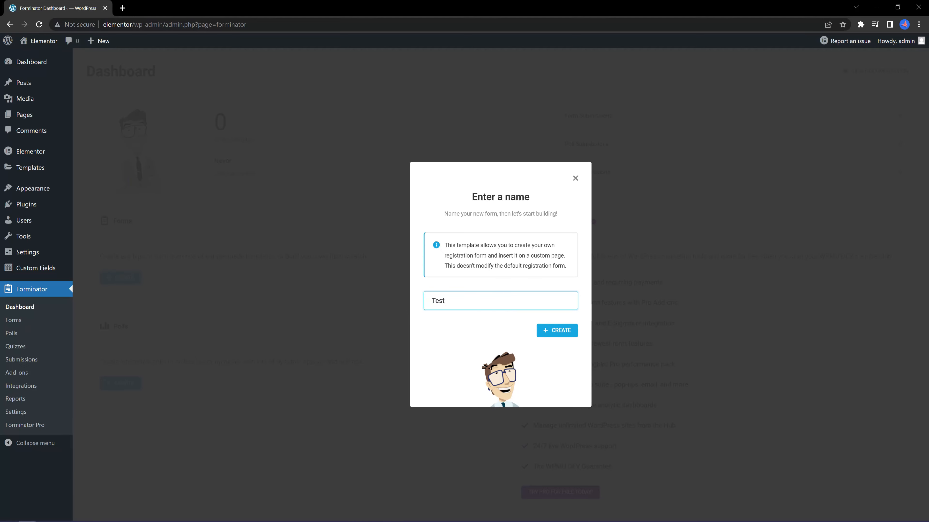
left_click(555, 333)
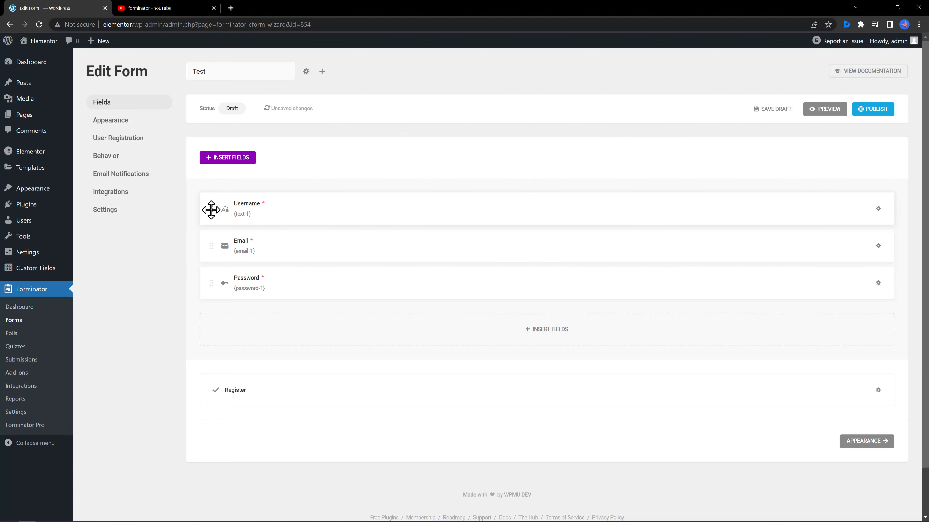
Drag the Username field to reorder it, then show its edit, duplicate and delete actions.
left_click_drag(211, 210, 210, 221)
left_click_drag(213, 232, 215, 209)
left_click(878, 210)
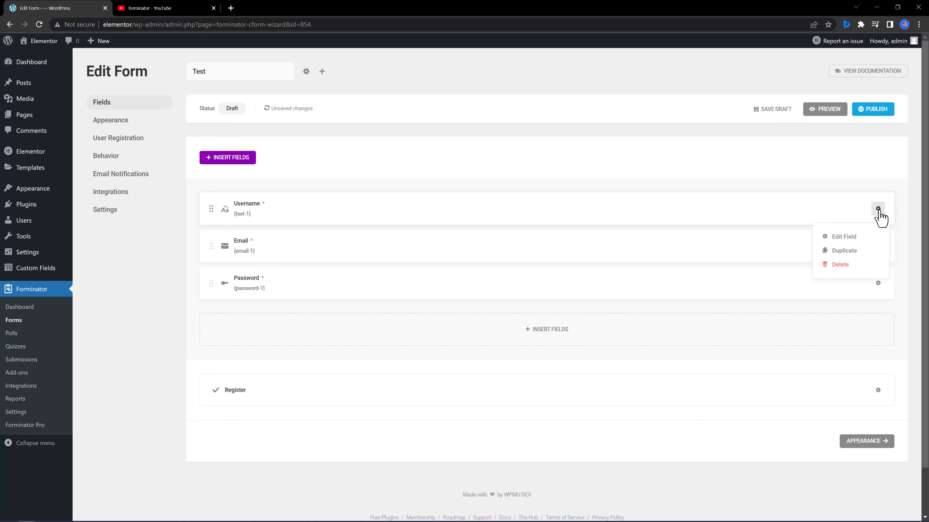
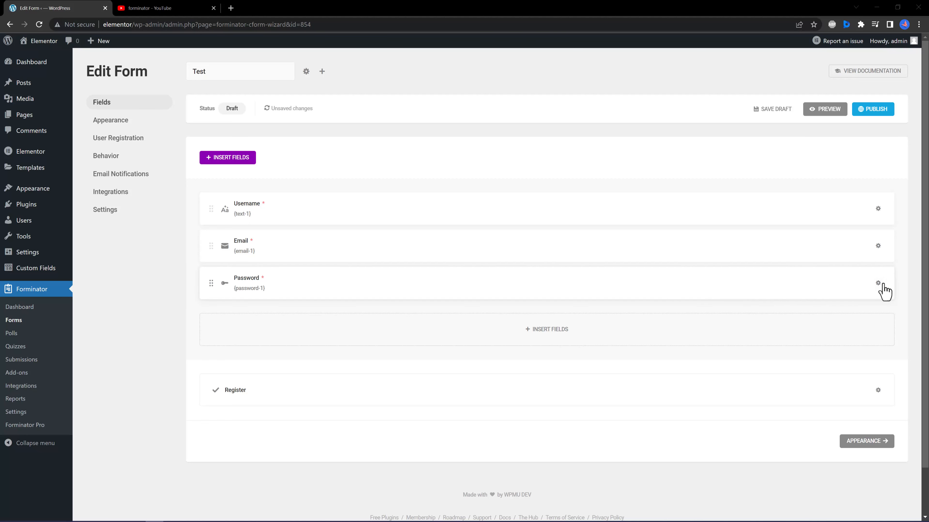
Turn on Confirm Password for the Password field and apply the change.
left_click(878, 284)
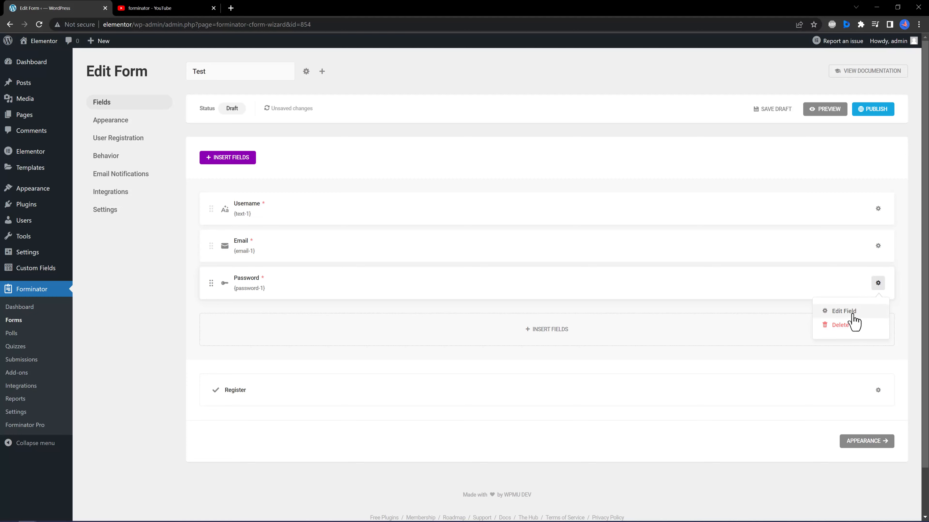
left_click(853, 316)
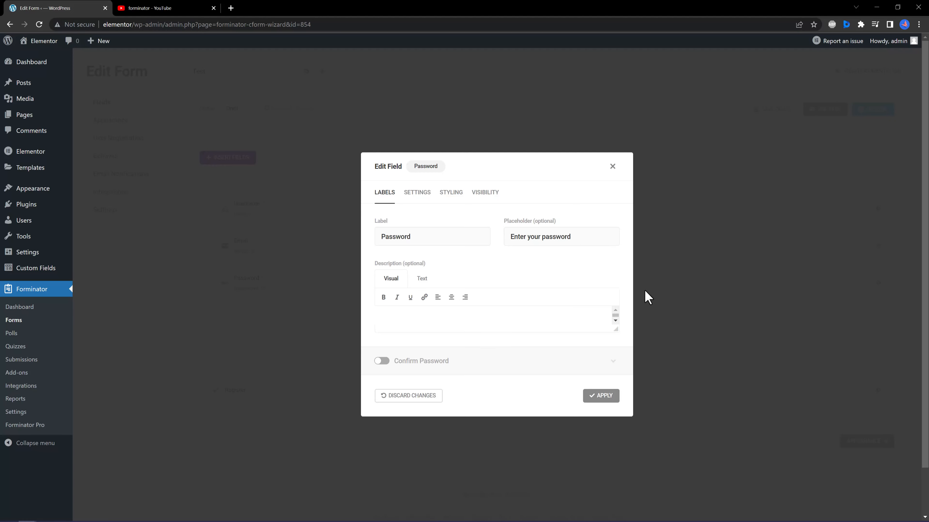
left_click(380, 362)
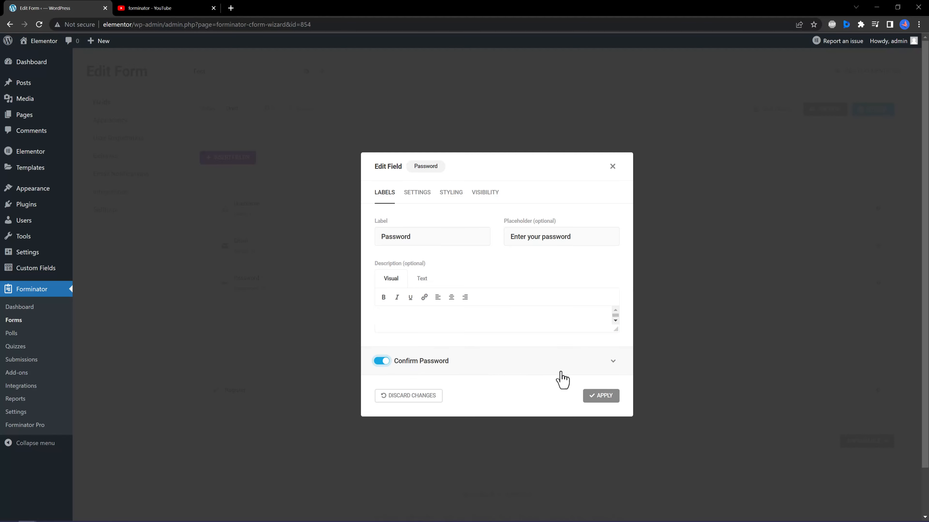
left_click(607, 397)
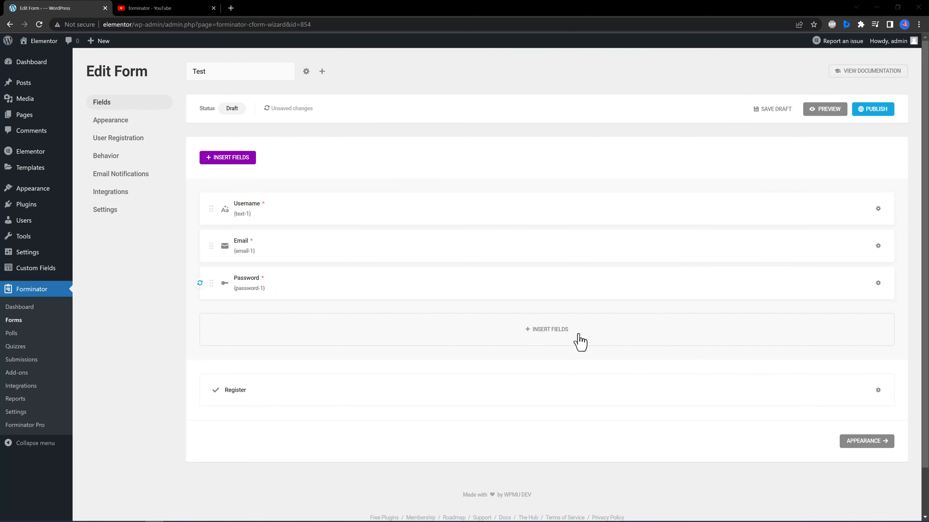
Insert a Website field below Password and apply its placeholder settings.
left_click(579, 341)
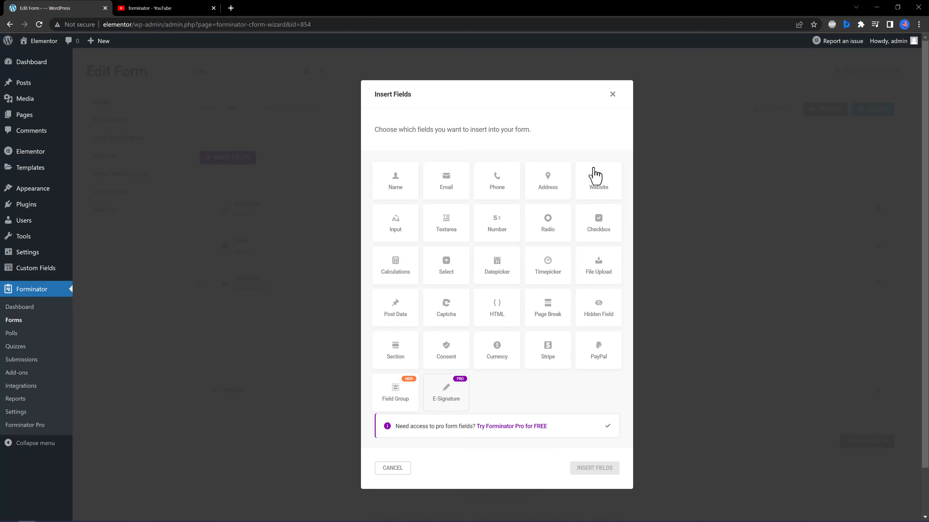
left_click(605, 183)
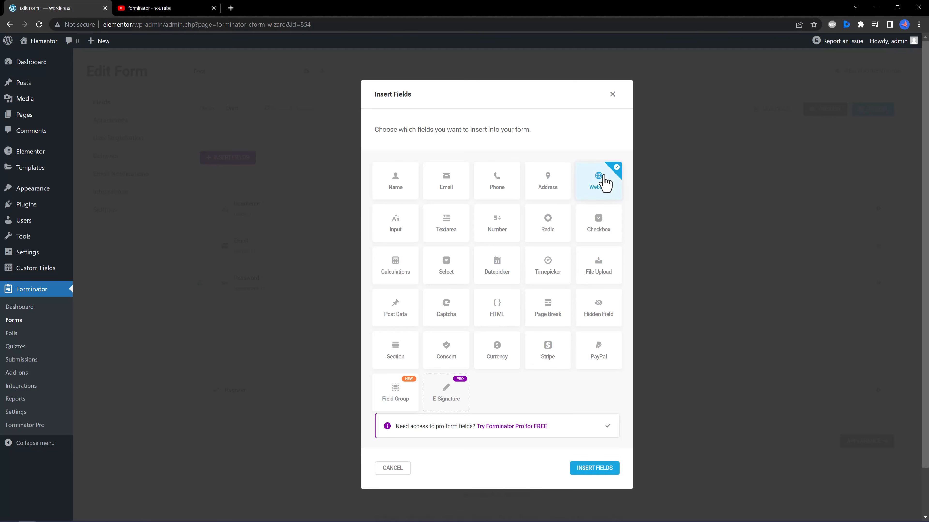
left_click(595, 468)
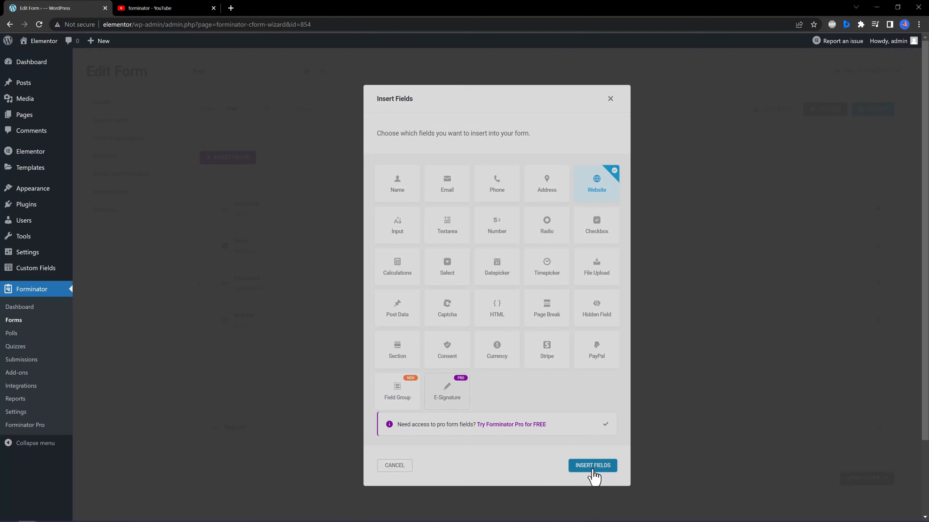
left_click(550, 252)
left_click(597, 383)
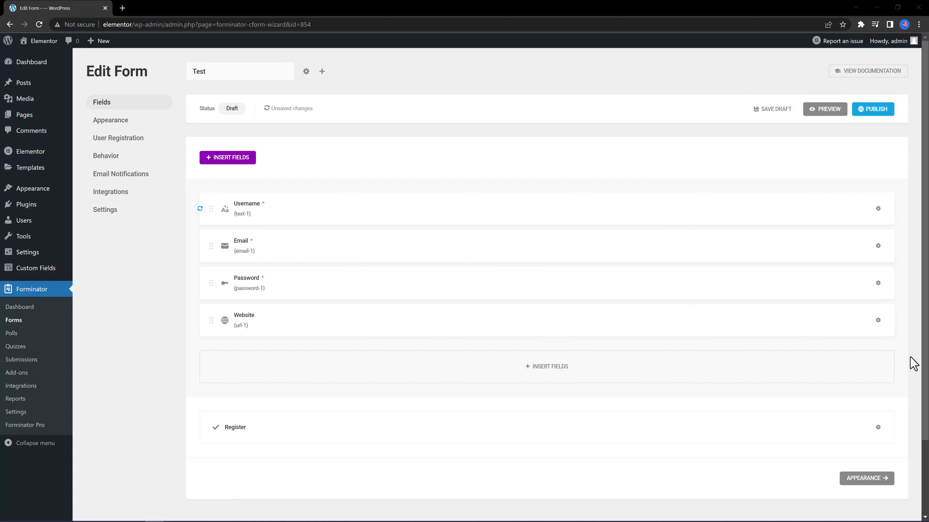
left_click(878, 321)
left_click(845, 349)
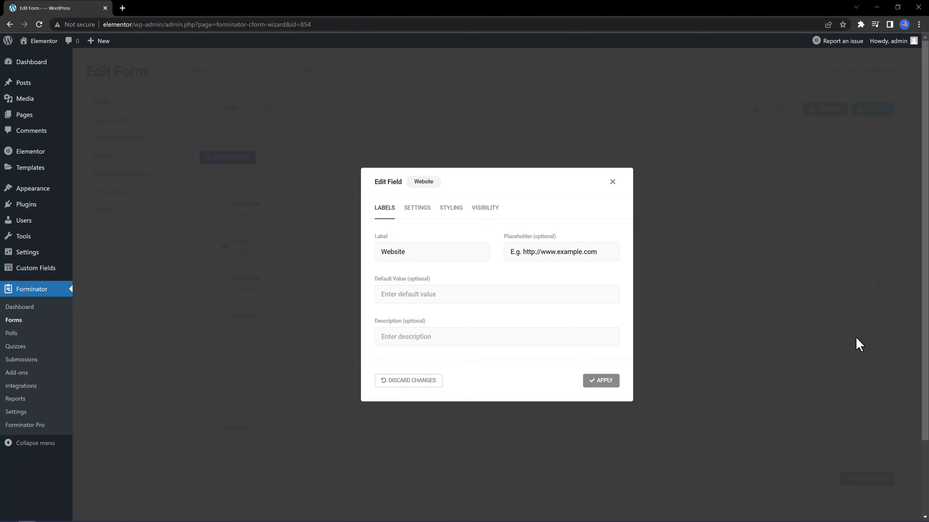
left_click(417, 209)
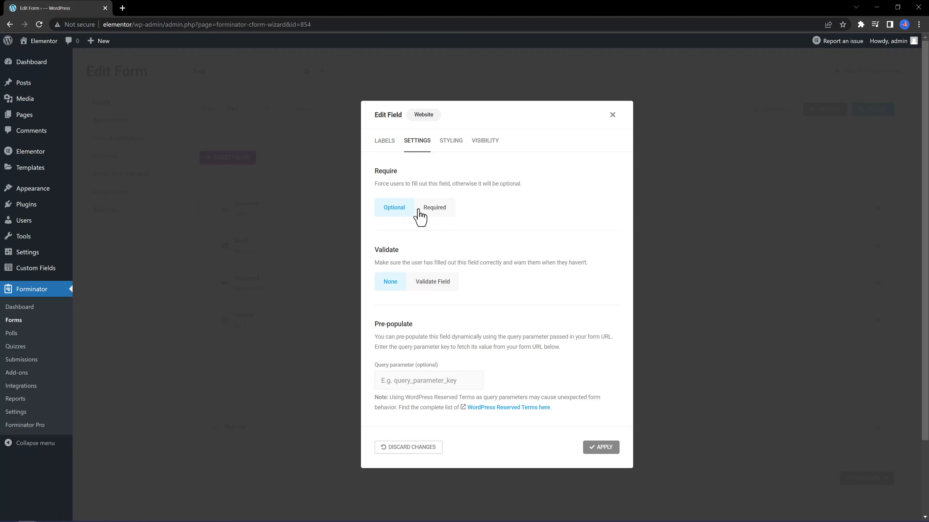
left_click(435, 207)
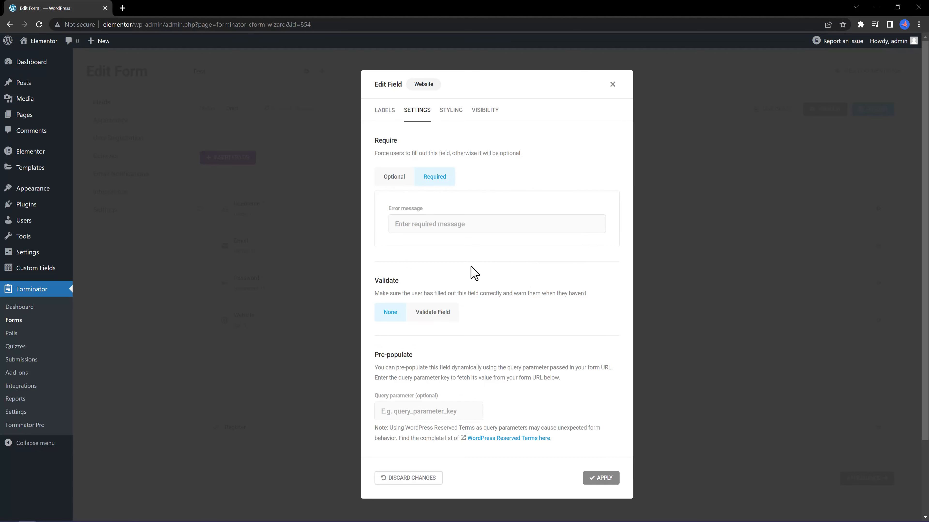
left_click(440, 314)
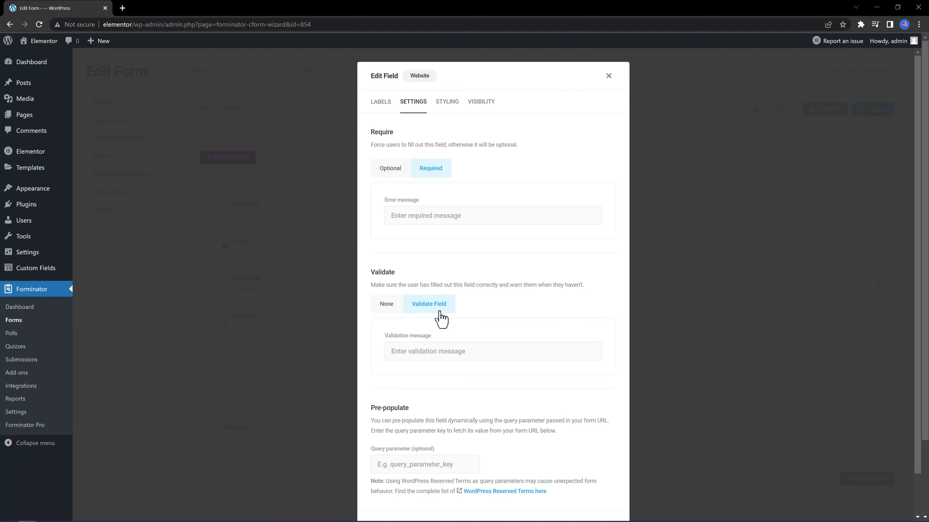
left_click(385, 308)
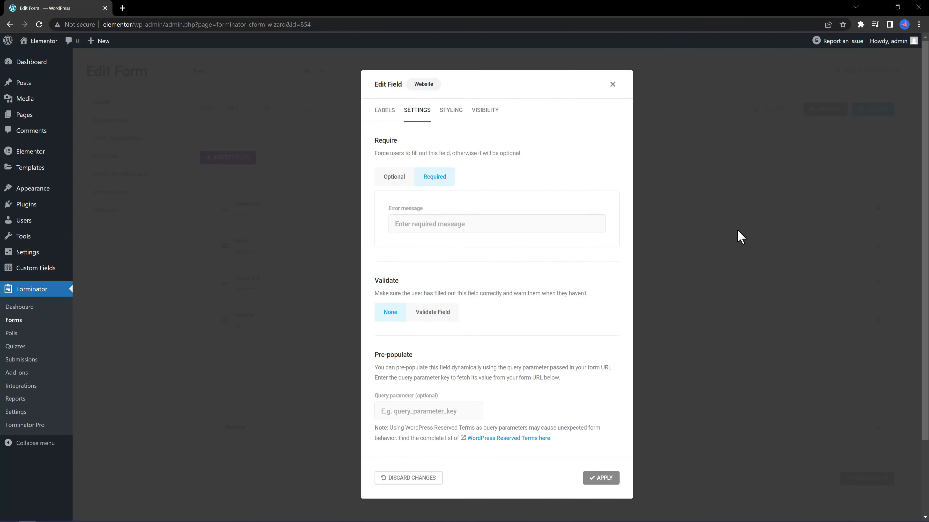
left_click(732, 242)
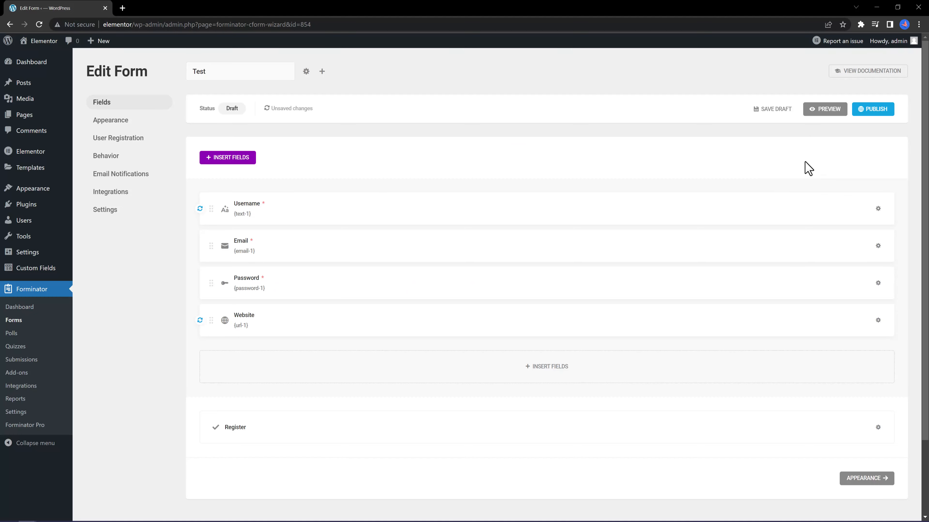
Preview the Test form as visitors see it, then open its User Registration settings.
left_click(828, 110)
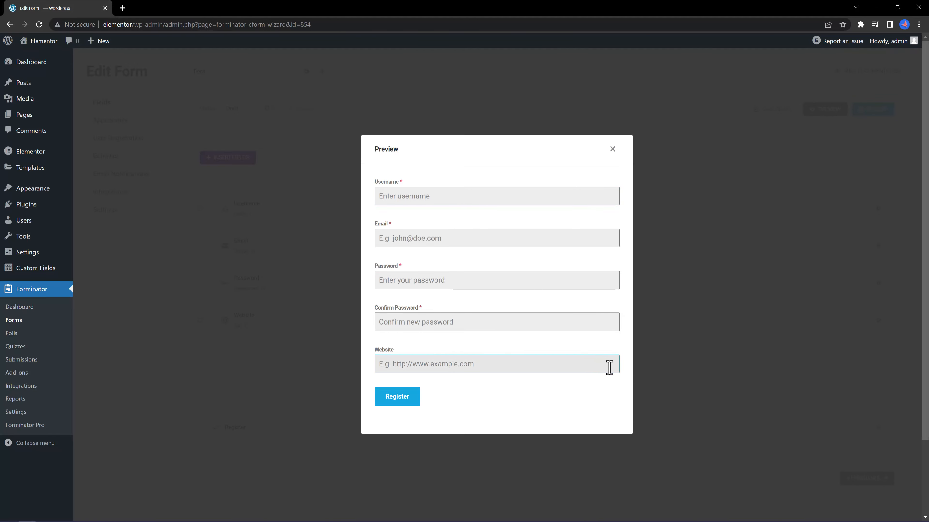
key("Escape")
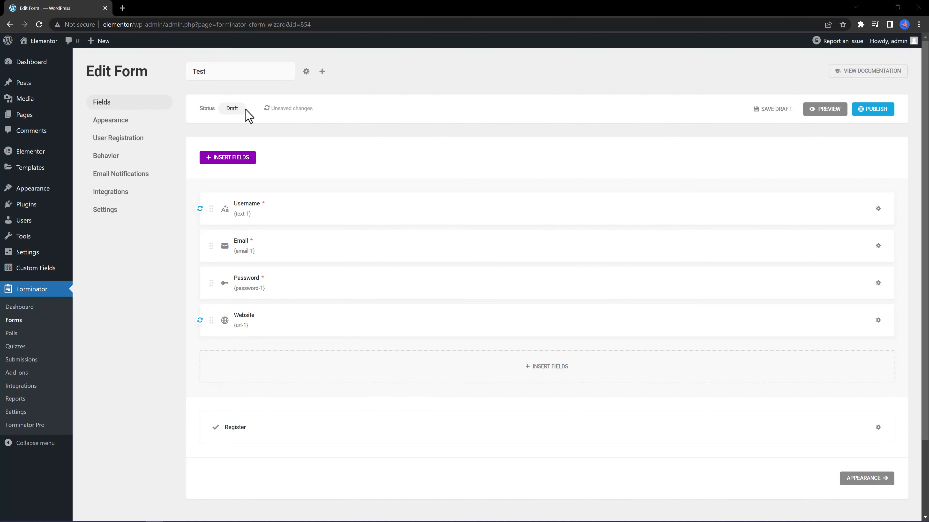
left_click(130, 143)
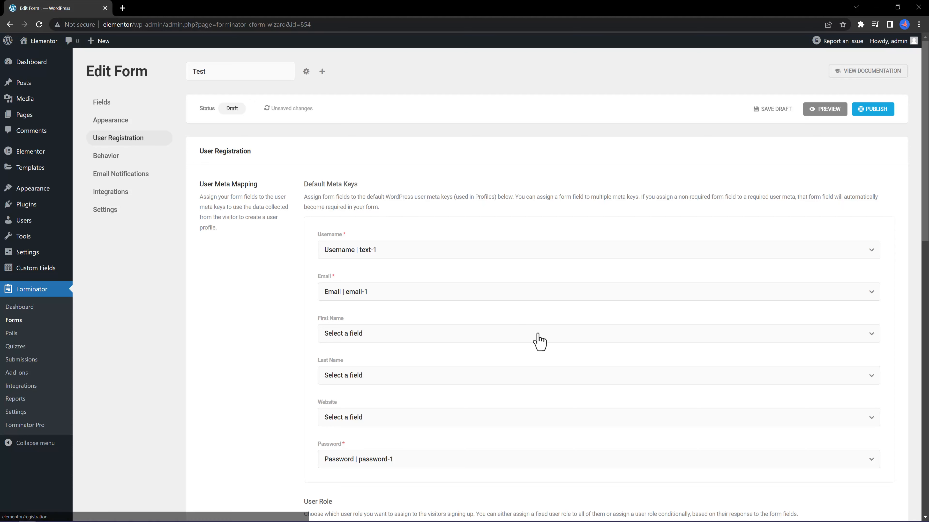
Scroll the registration settings, toggling hide-for-logged-in-users off and back on.
scroll(566, 373, "down", 1)
scroll(566, 372, "down", 3)
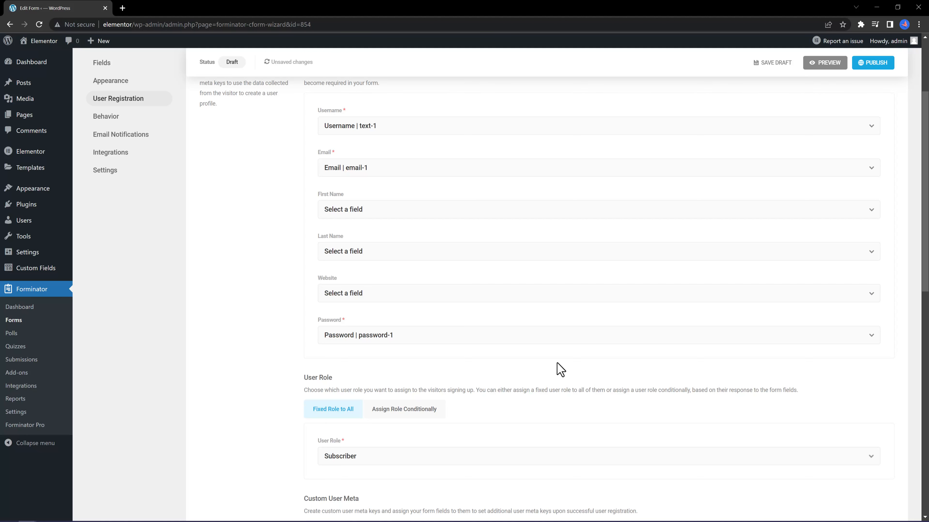
scroll(560, 369, "down", 3)
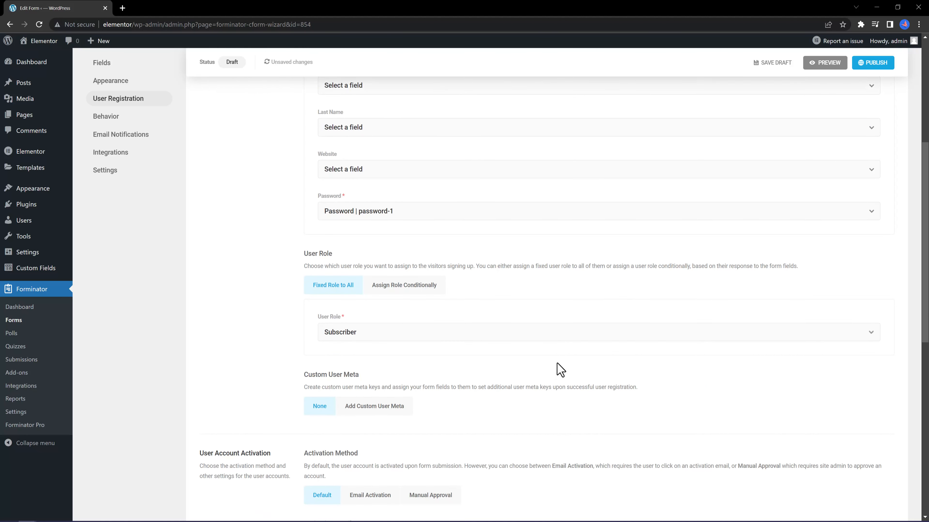
scroll(560, 370, "down", 1)
scroll(560, 369, "down", 3)
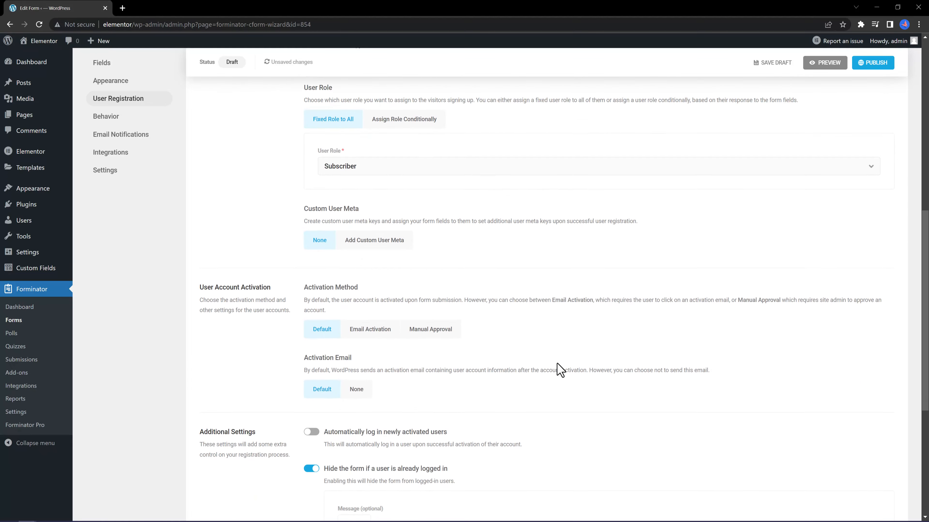
scroll(560, 370, "down", 3)
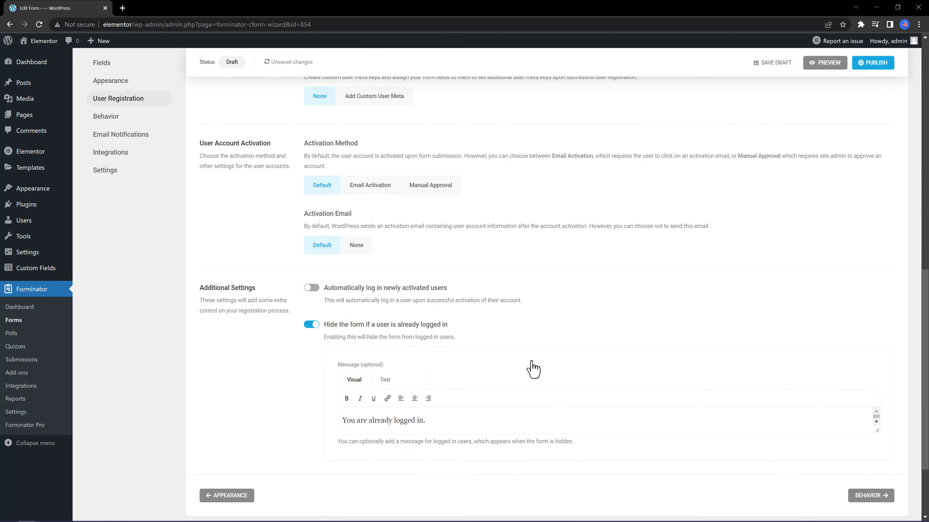
left_click(312, 332)
left_click(351, 332)
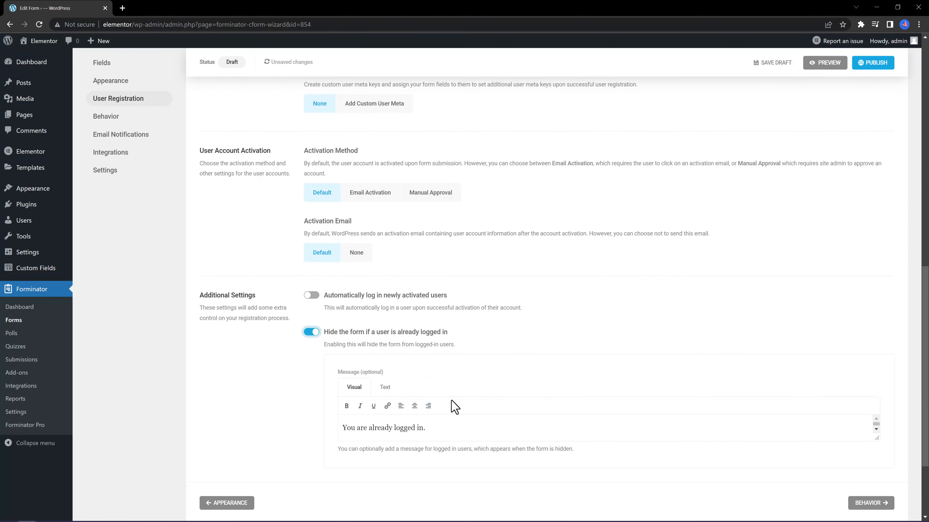
Edit the logged-in users message and enable automatic login for newly activated users.
scroll(452, 407, "down", 3)
left_click(422, 314)
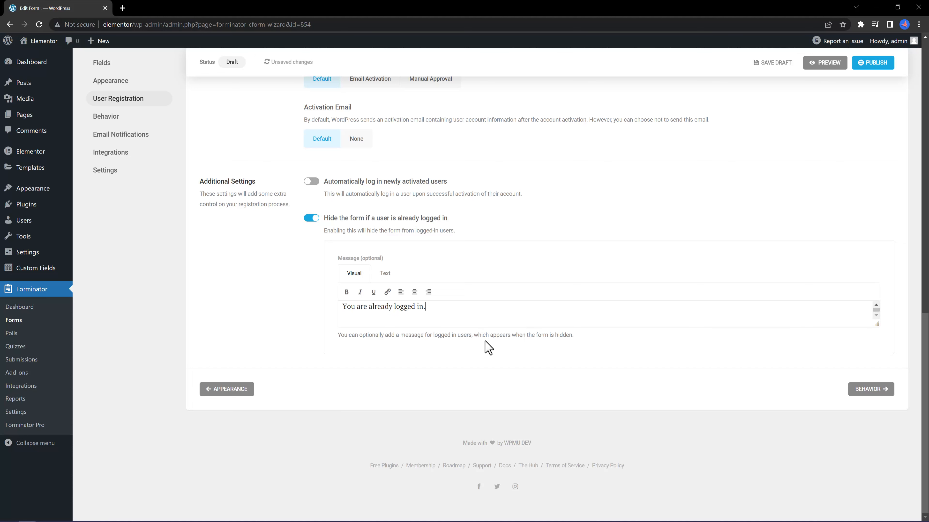
scroll(546, 337, "up", 2)
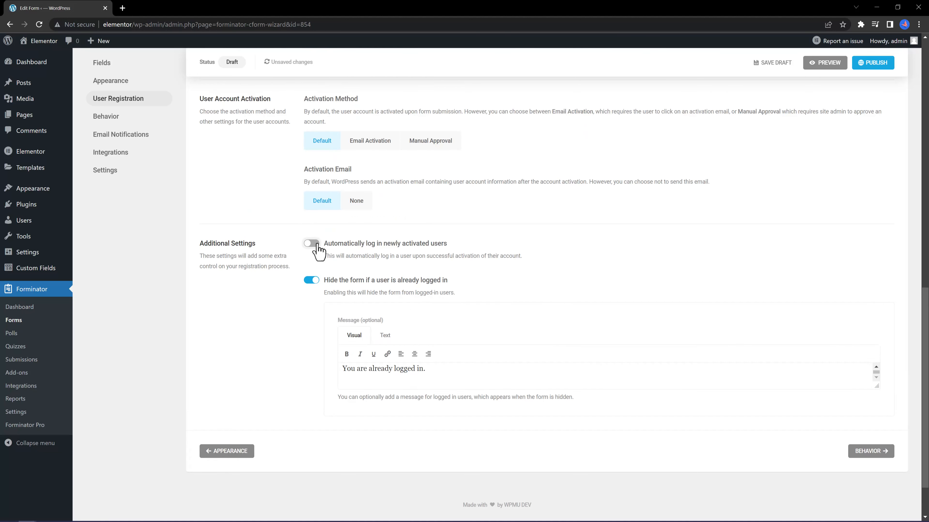
left_click(316, 245)
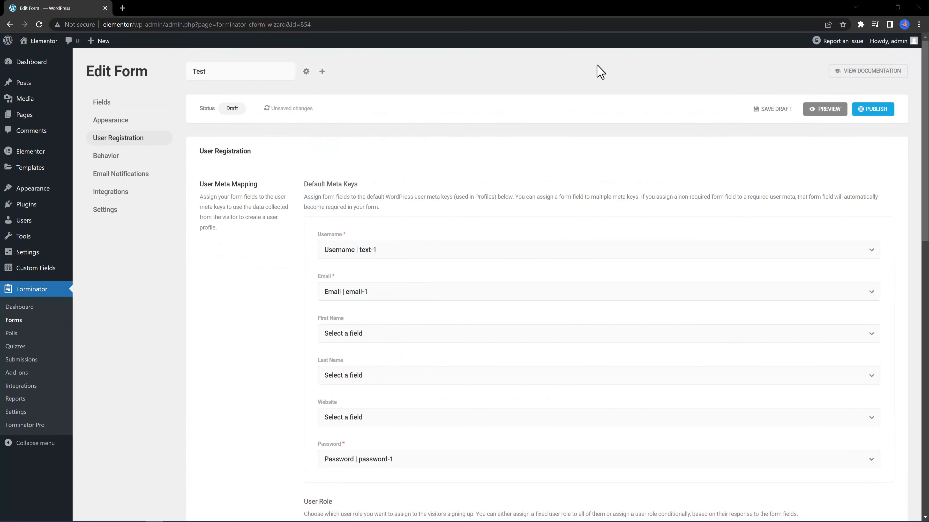
Open the Behavior settings and inspect the Inline Message shown after submission.
left_click(110, 156)
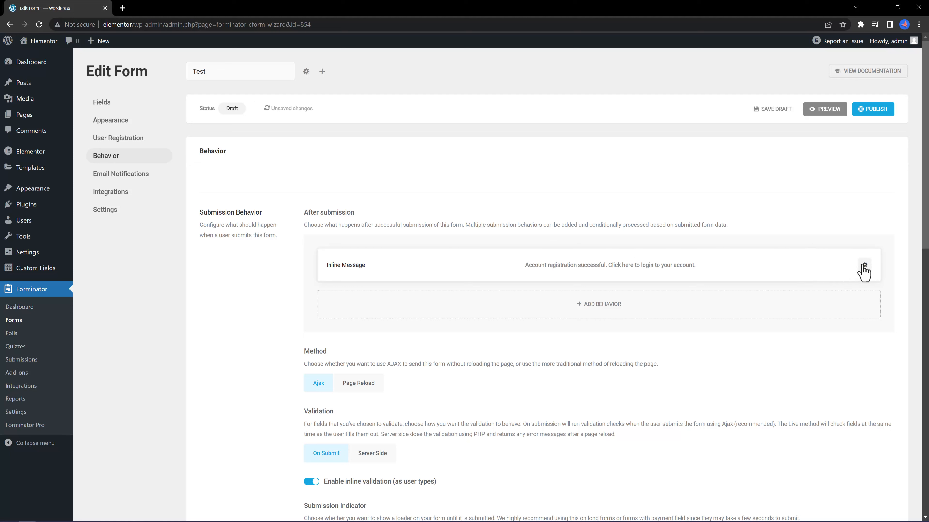
left_click(864, 266)
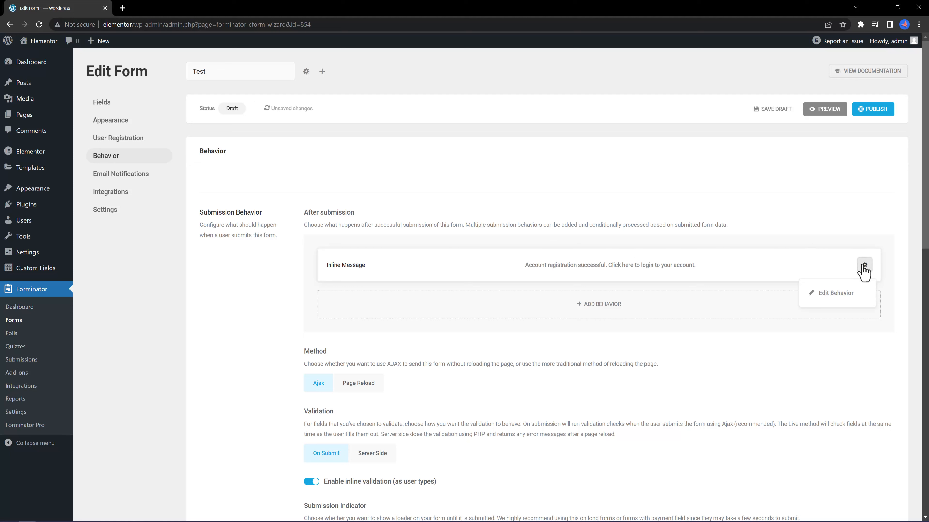
left_click(613, 302)
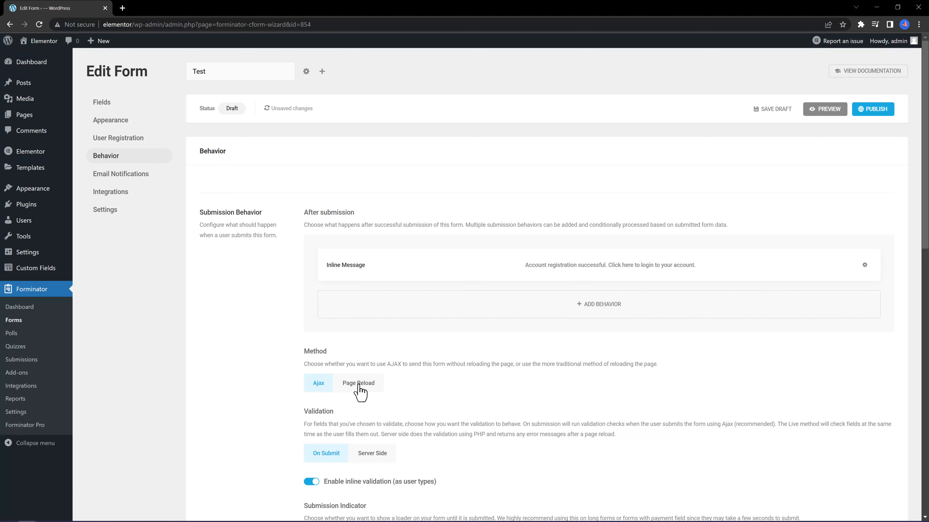
Turn on Load form using AJAX and Enable save and continue in Behavior settings.
scroll(519, 394, "down", 3)
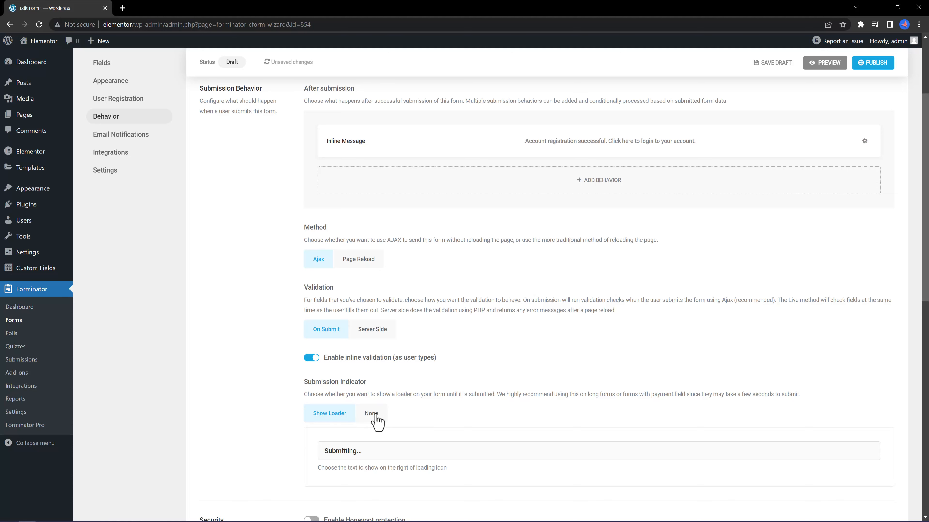
scroll(376, 421, "down", 5)
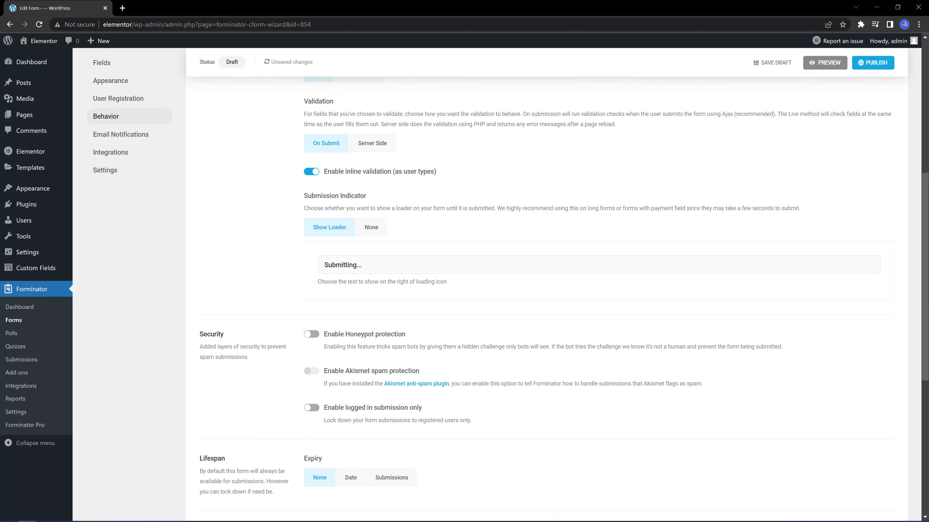
scroll(747, 353, "down", 2)
scroll(561, 374, "up", 2)
scroll(561, 370, "down", 7)
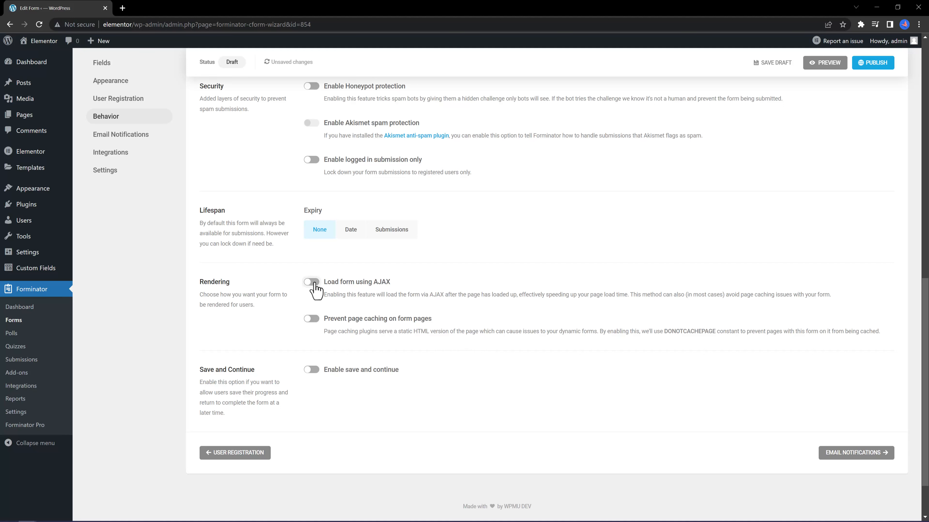
left_click(313, 284)
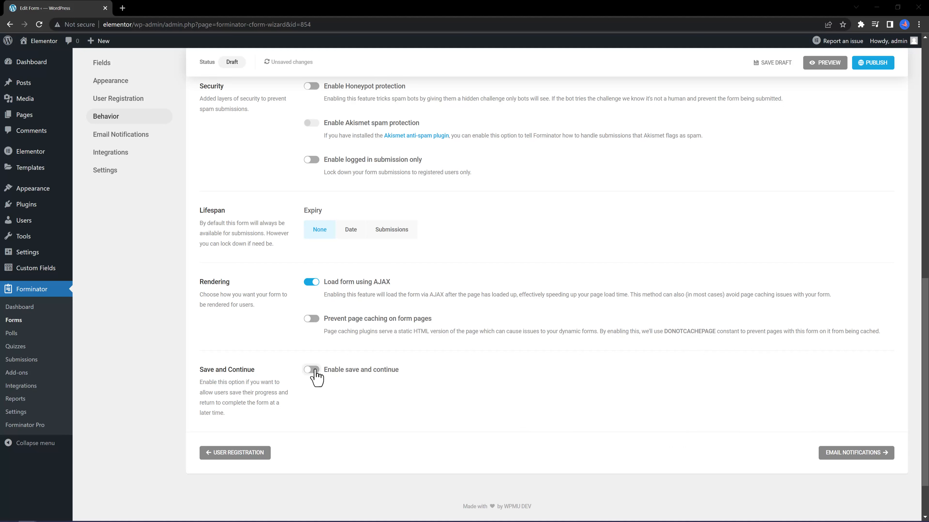
left_click(311, 369)
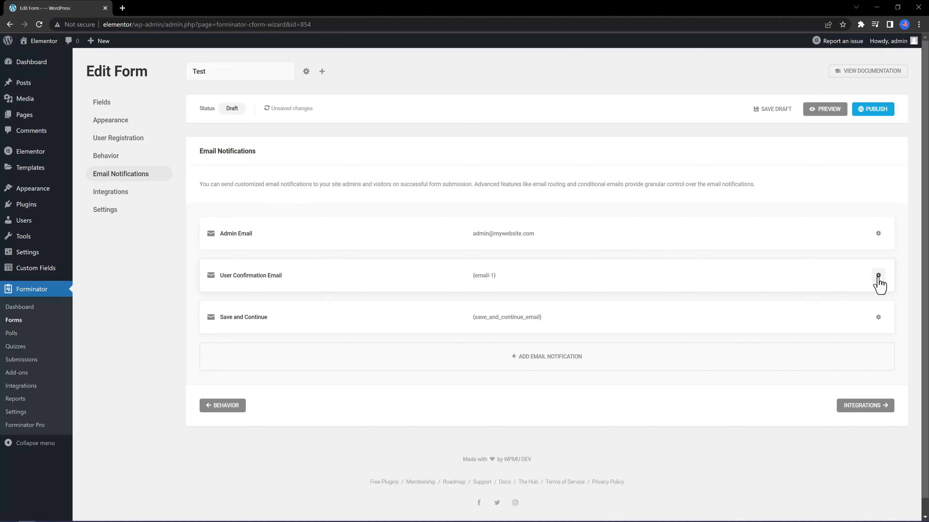
left_click(878, 276)
left_click(844, 303)
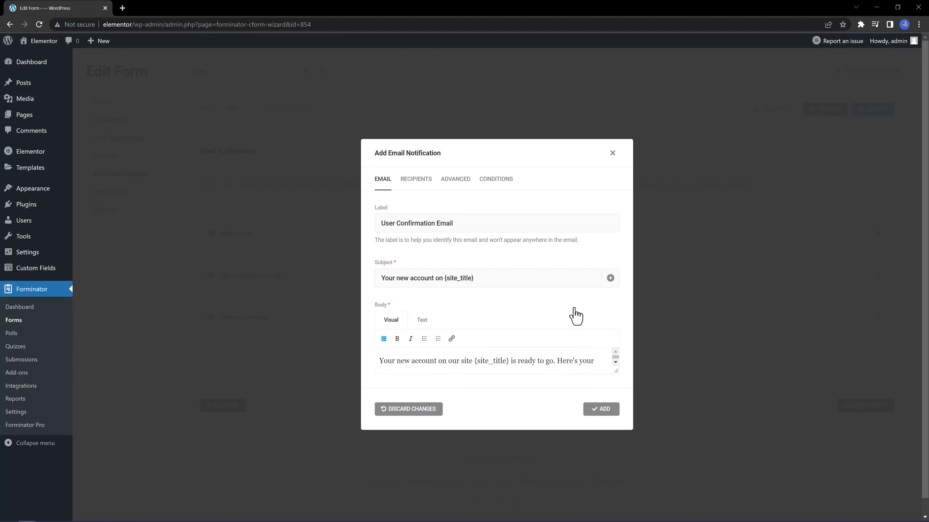
scroll(422, 323, "down", 1)
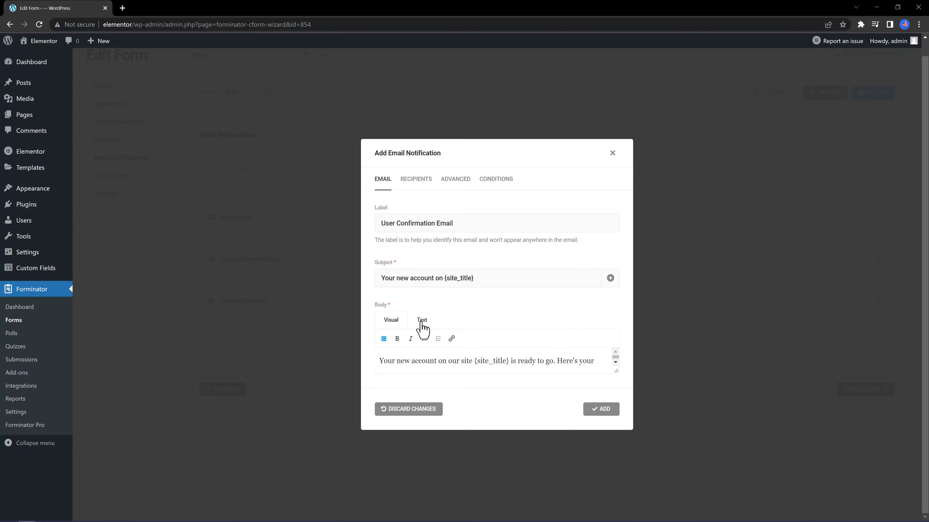
left_click(421, 321)
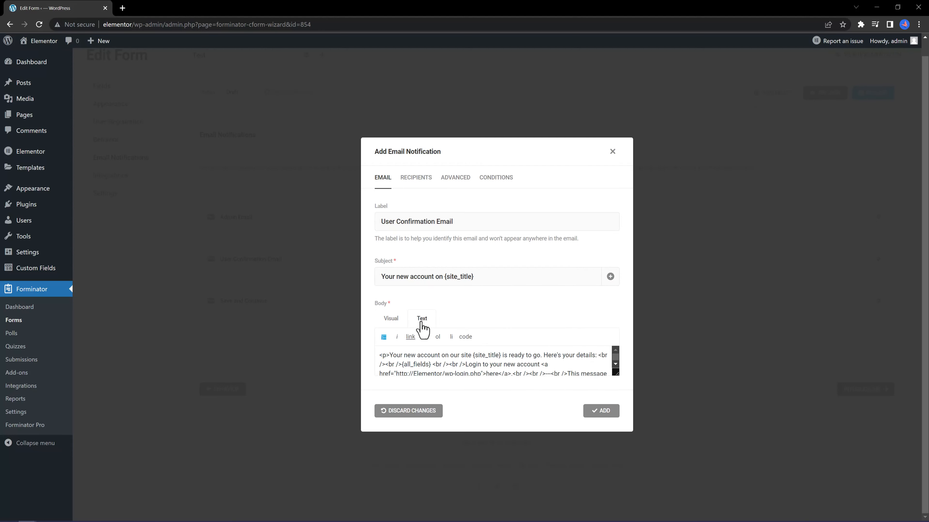
left_click(881, 335)
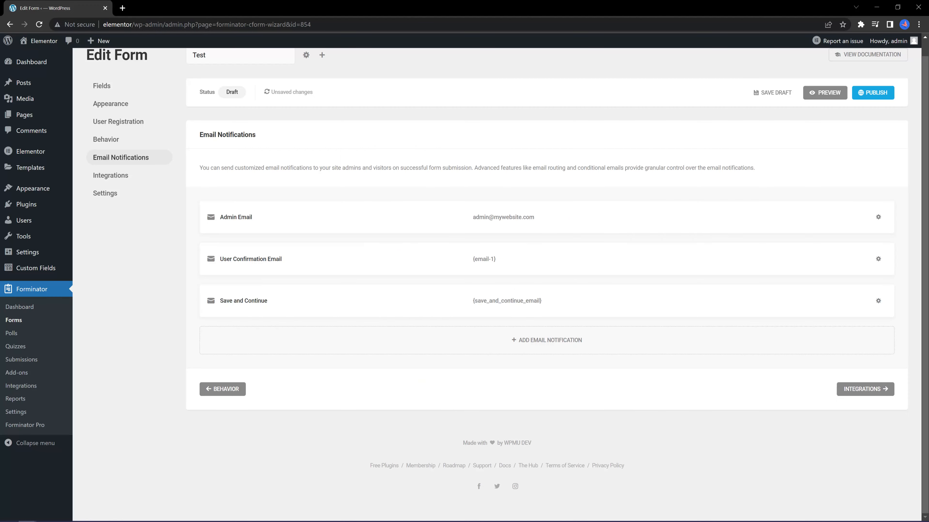
Open the Test form's Integrations settings.
left_click(123, 182)
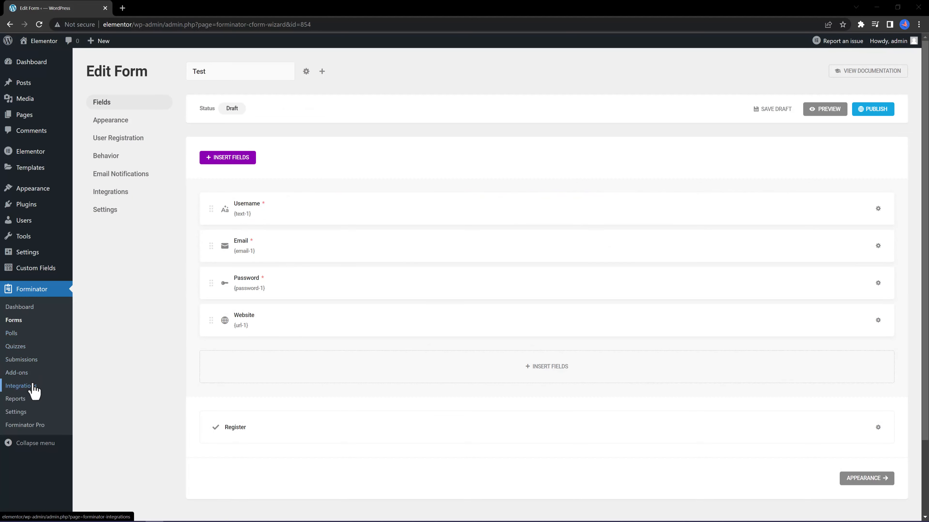
left_click(19, 386)
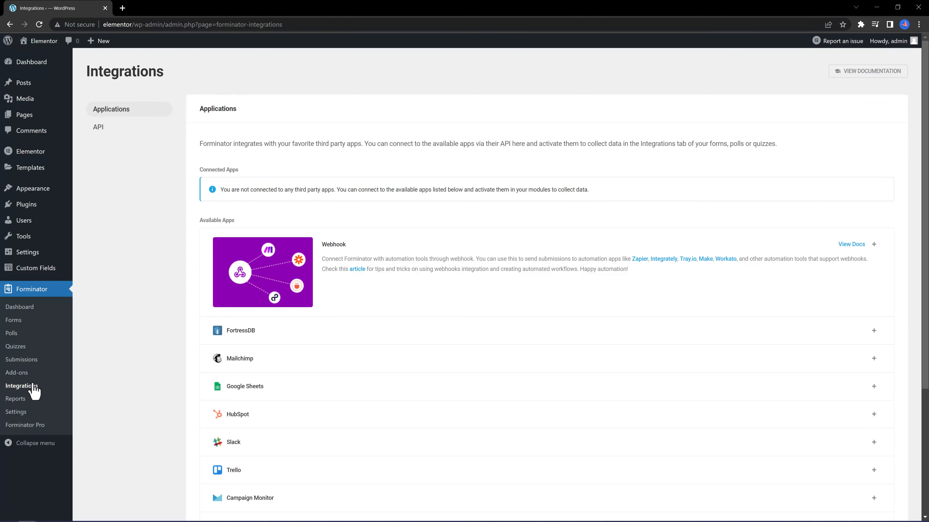
scroll(423, 334, "down", 5)
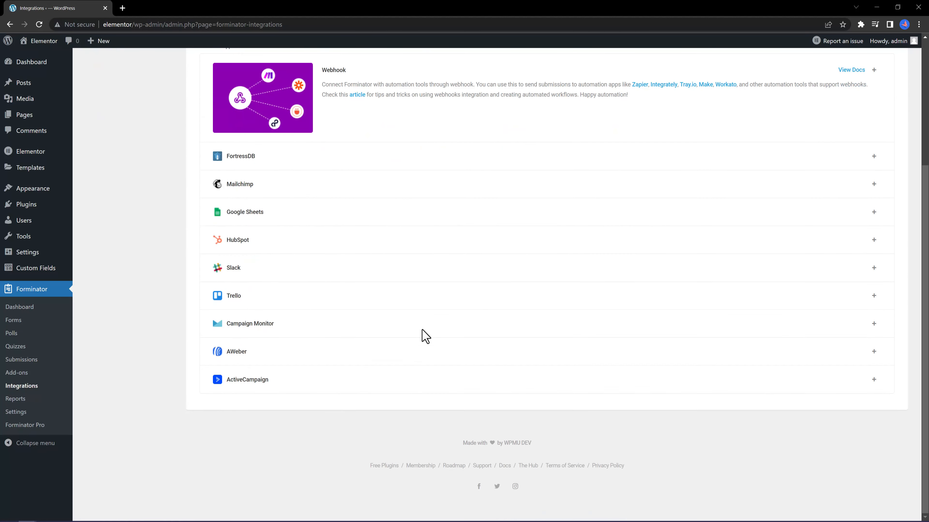
scroll(425, 336, "up", 2)
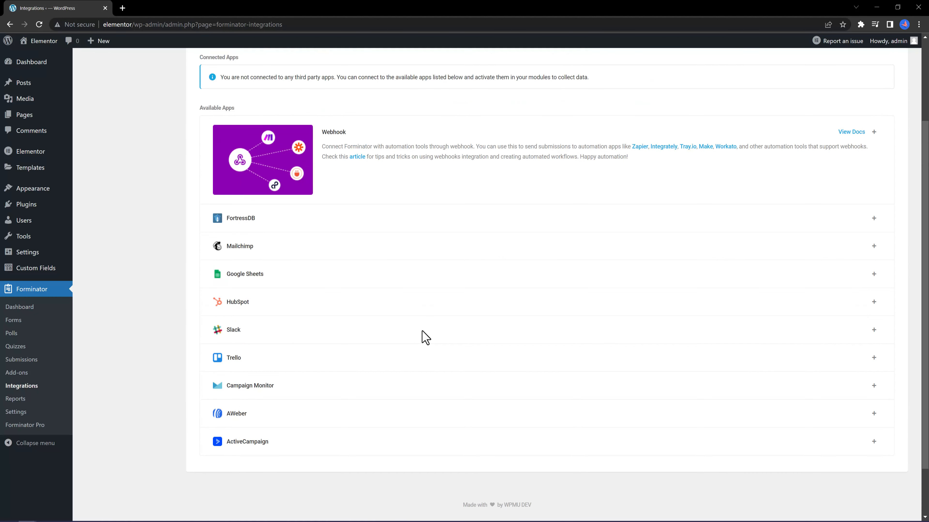
left_click(874, 246)
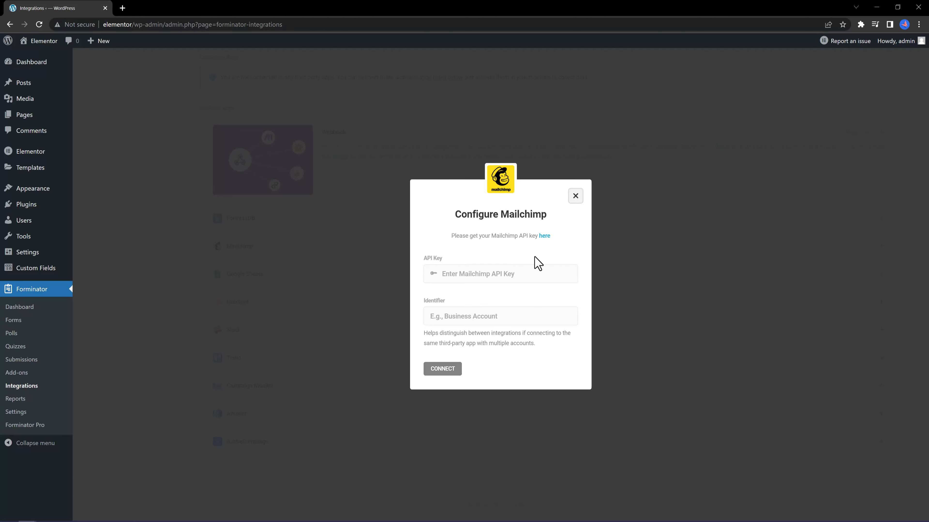
left_click(577, 198)
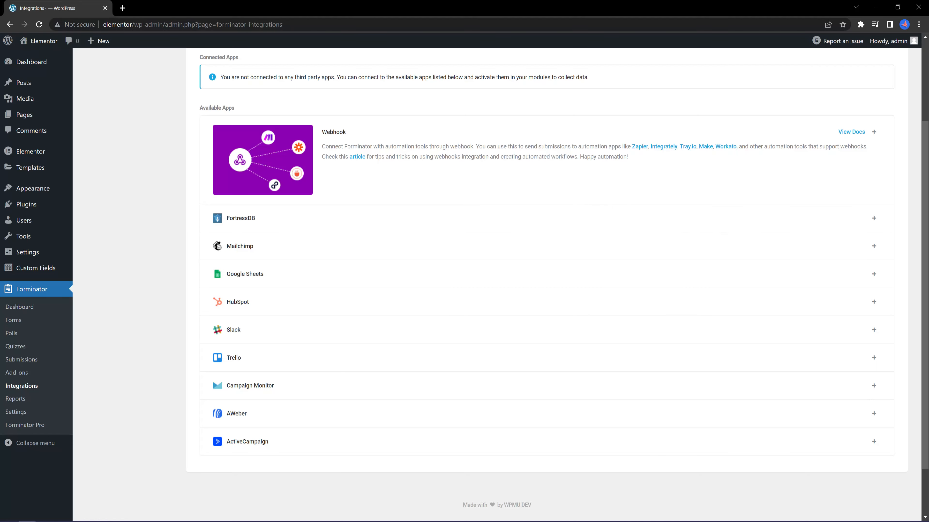
scroll(546, 285, "up", 3)
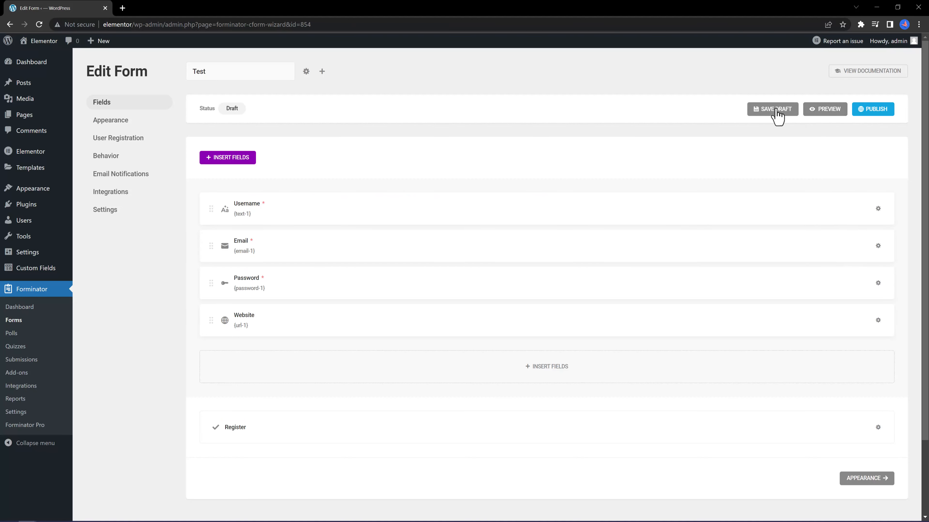
Publish the Test form, copy its shortcode [forminator_form id="854"], and go to All Pages.
left_click(881, 116)
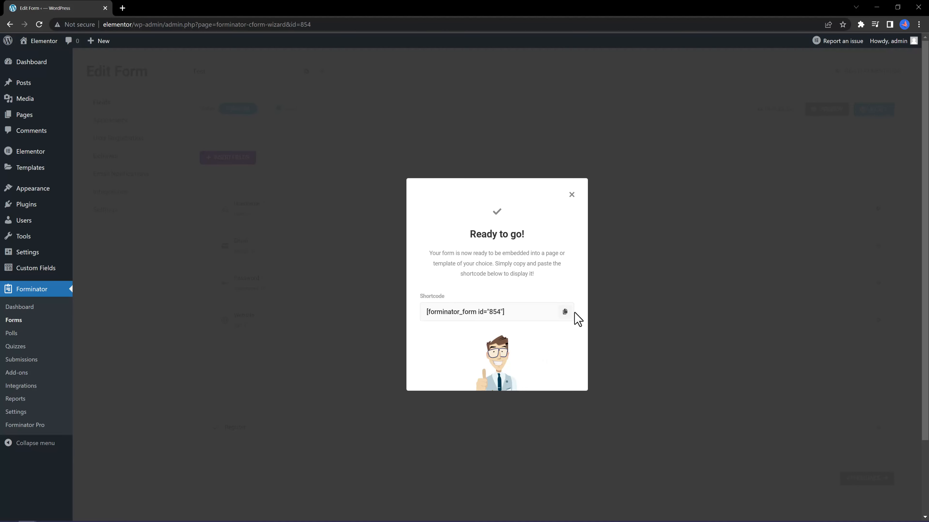
left_click(565, 313)
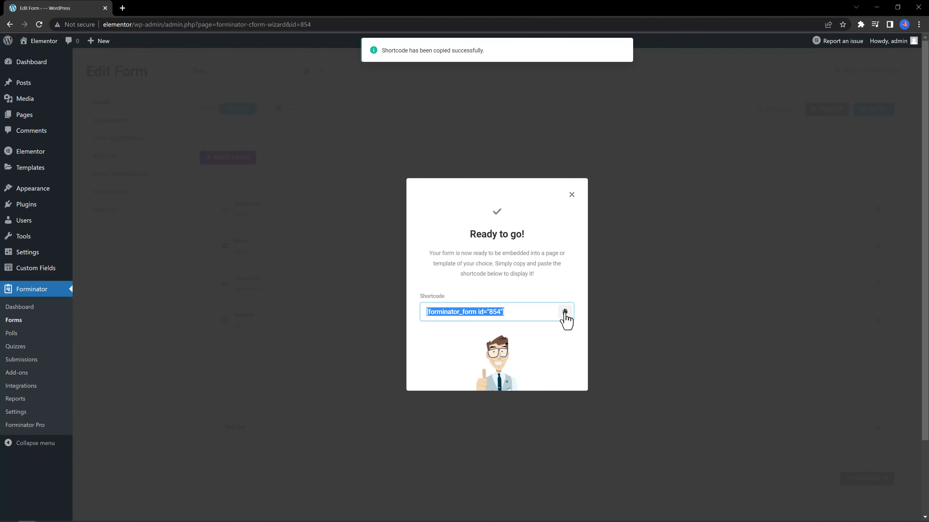
left_click(101, 124)
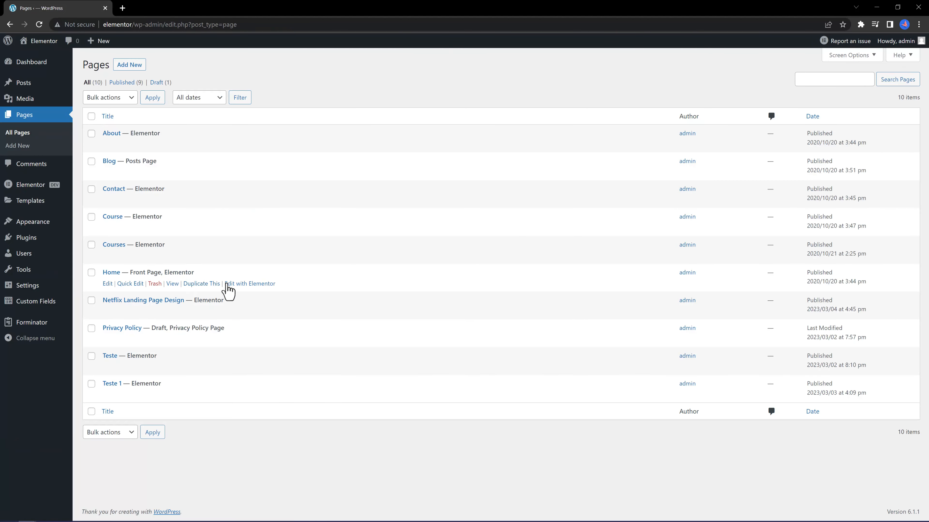
Edit the Home page in Elementor and add a single-column container below the hero.
left_click(241, 284)
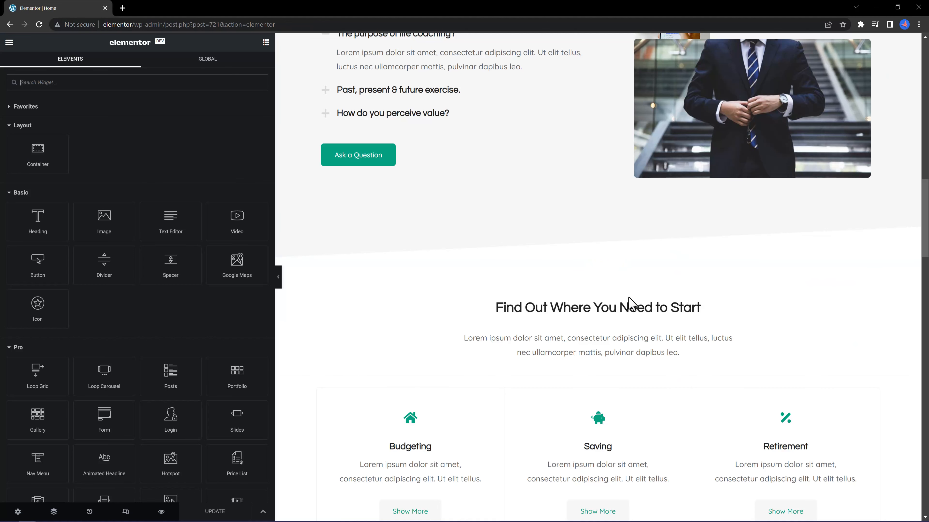
scroll(780, 346, "down", 10)
scroll(887, 326, "down", 15)
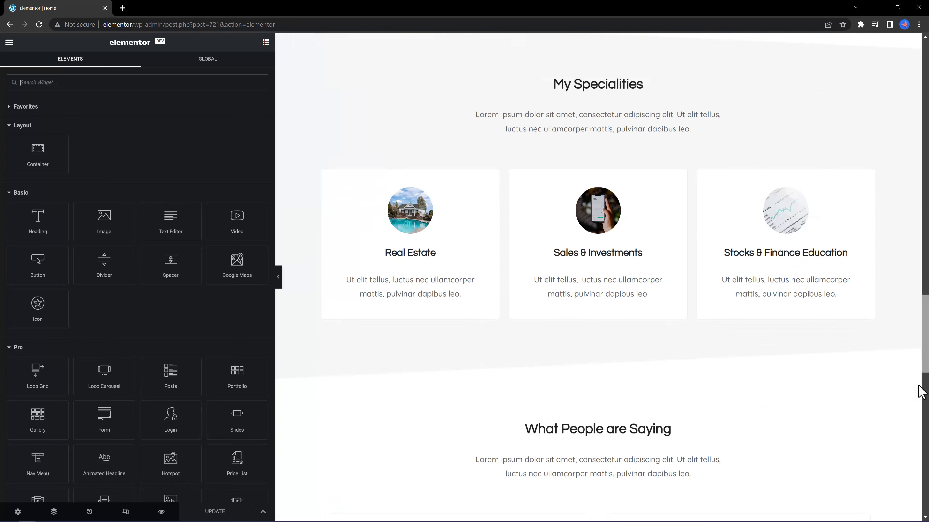
left_click(587, 326)
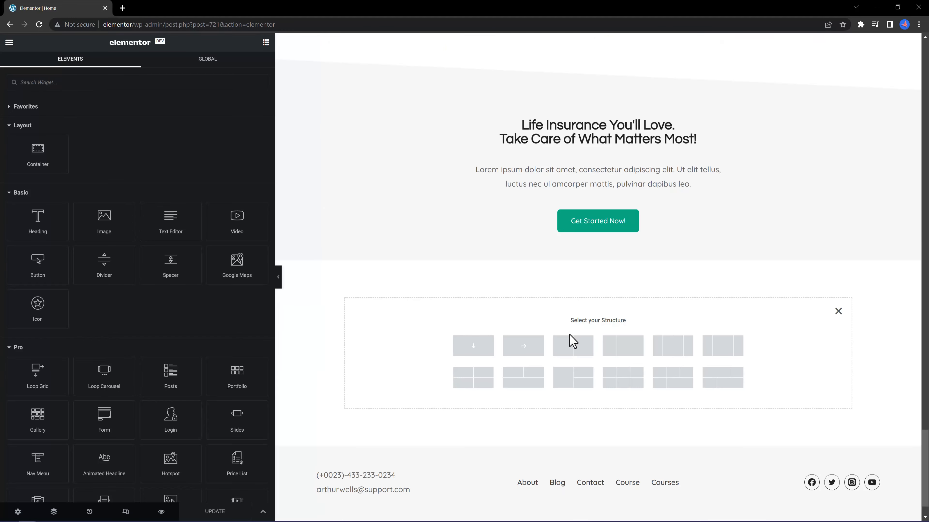
left_click(481, 352)
Drop a Shortcode widget into the new container, then undo it with Ctrl+Z.
left_click(266, 42)
type("short")
left_click_drag(37, 117, 592, 307)
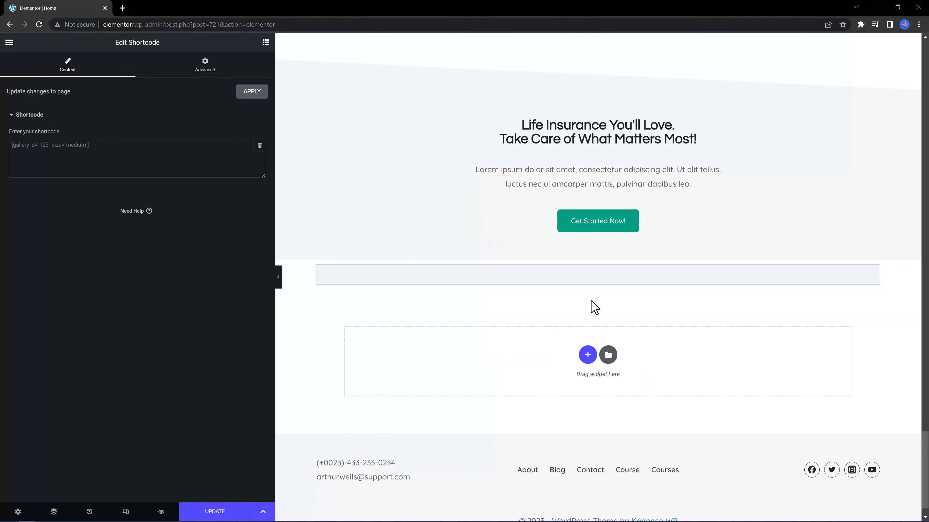
left_click(56, 148)
key("ctrl+z")
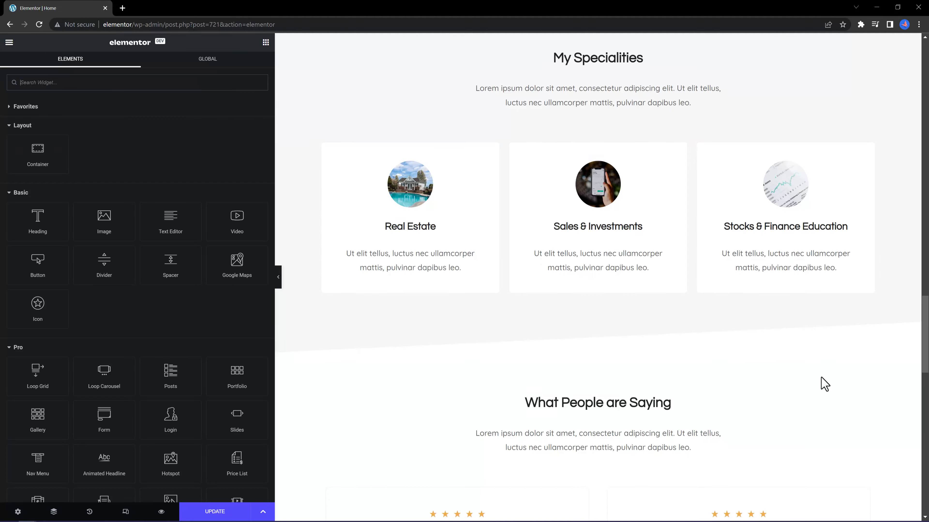
scroll(825, 384, "down", 15)
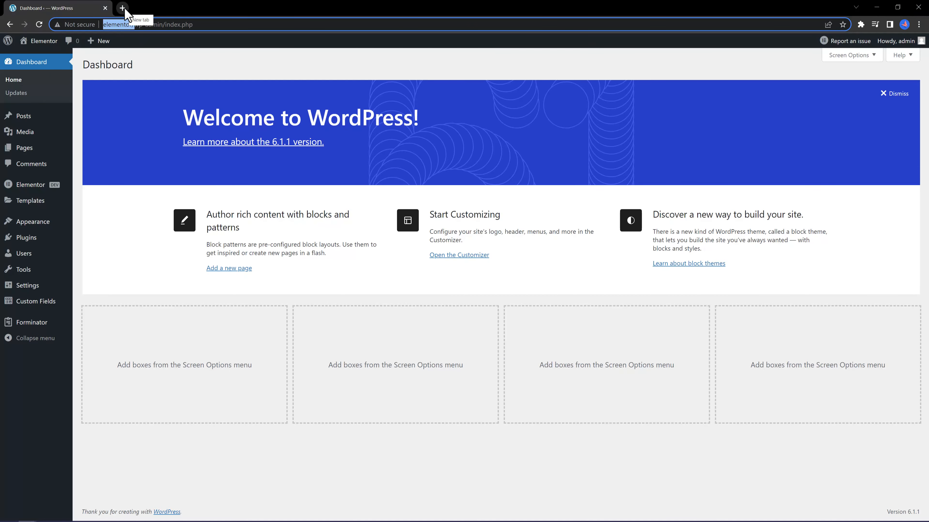
Open a new Chrome tab and load the pasted site address.
type("http://elementor/")
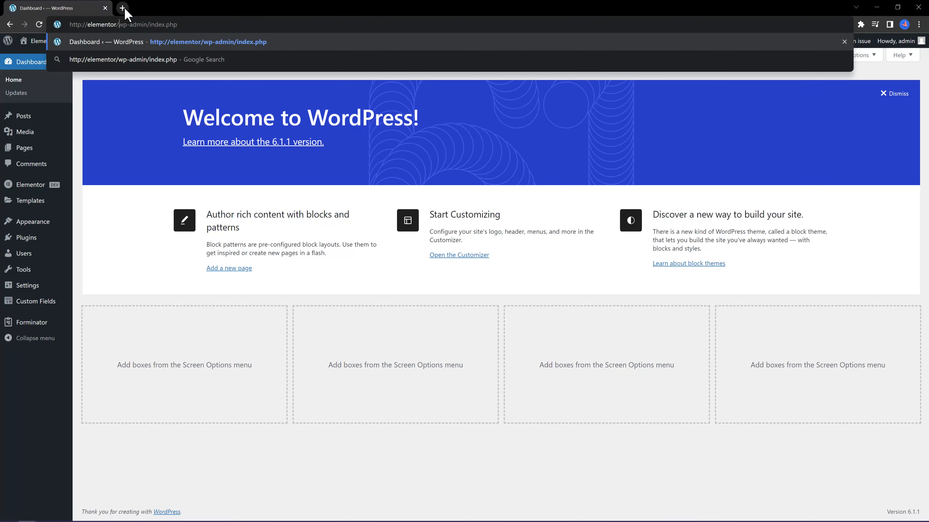
left_click(123, 8)
type("http://elementor/")
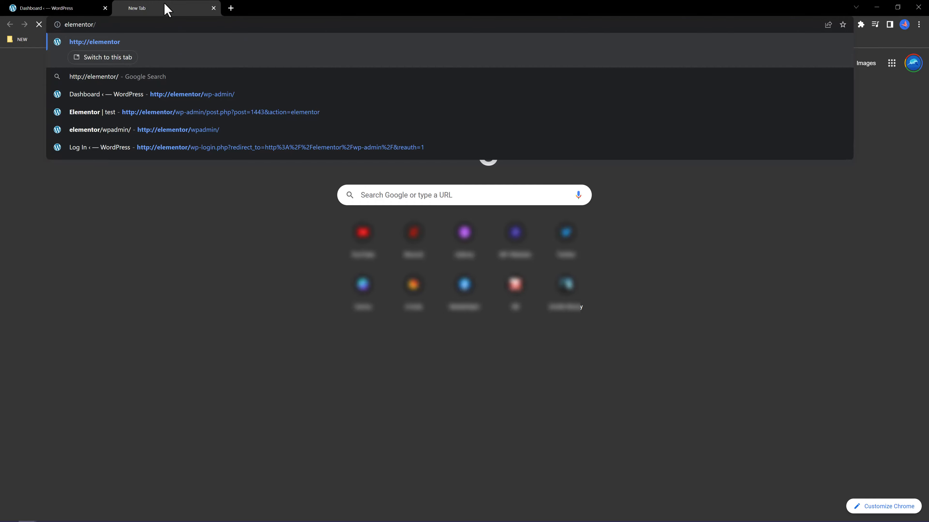
key("Return")
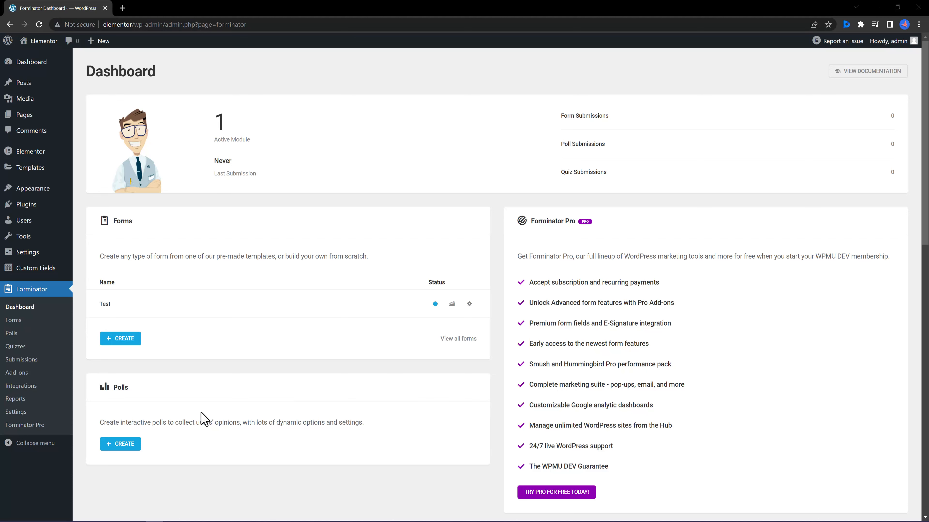
Create a Forminator form named 'User Login' from the Login template.
left_click(128, 343)
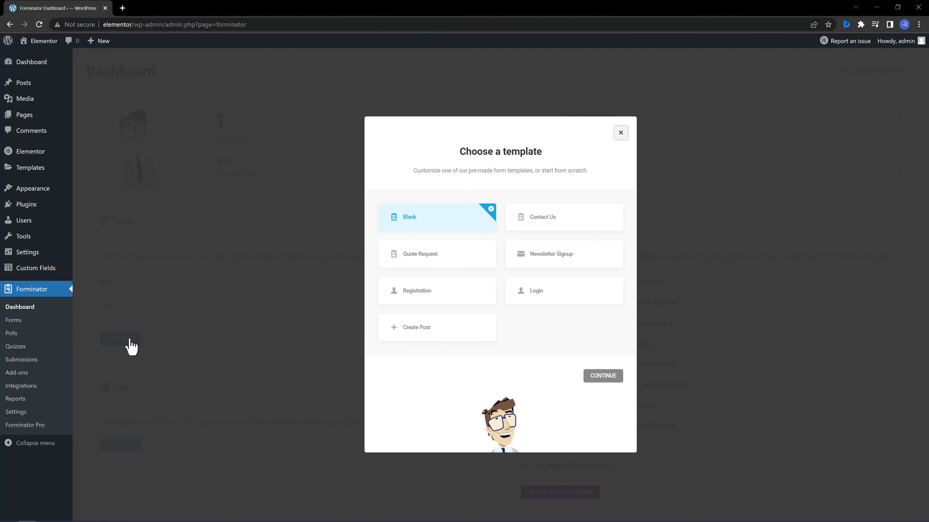
left_click(546, 294)
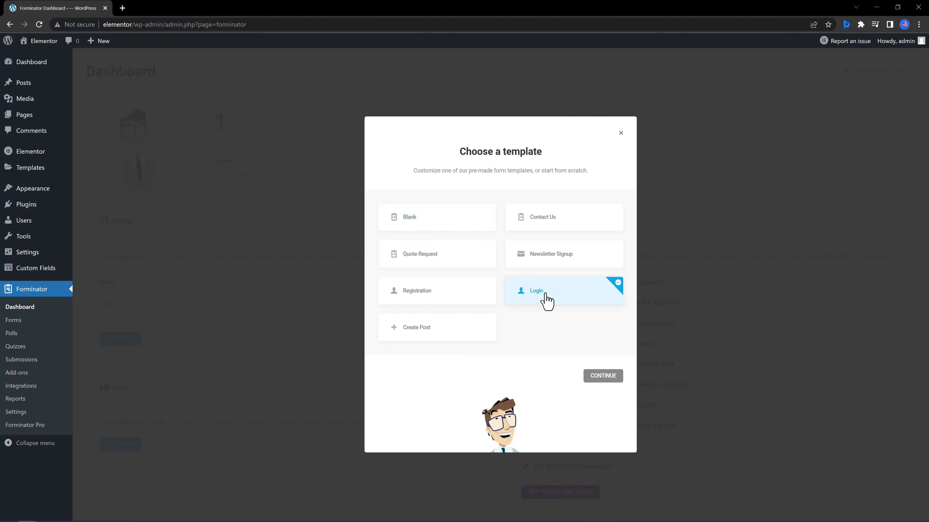
left_click(599, 378)
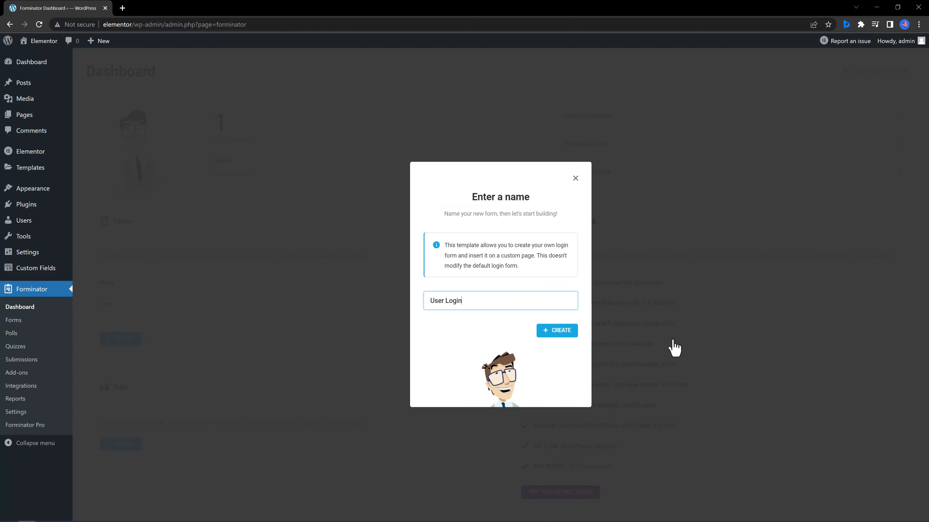
left_click(559, 331)
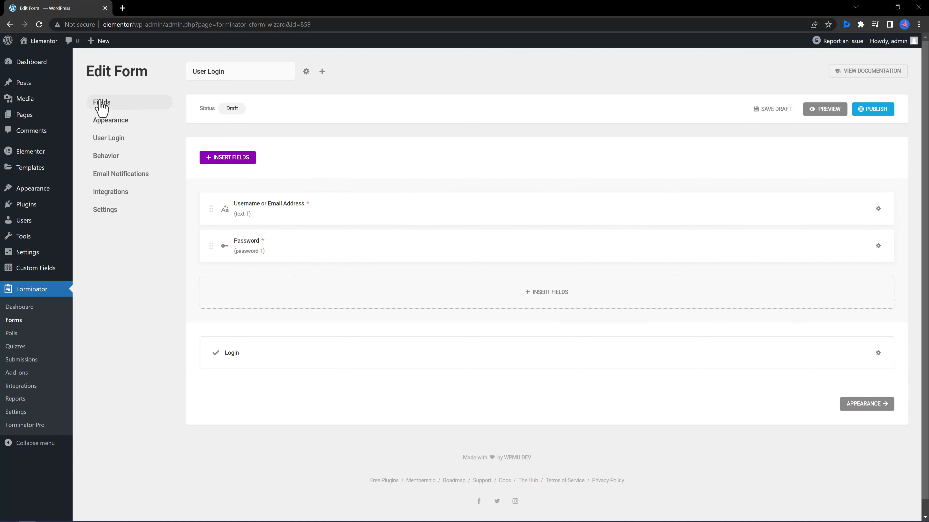
In the form's login settings, keep the Remember Me cookie expiry at 2 weeks.
left_click(108, 144)
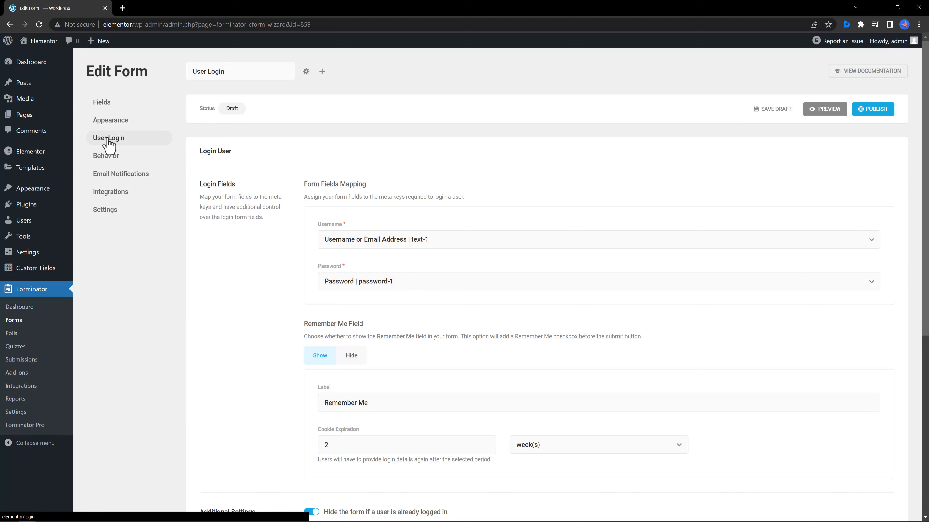
scroll(804, 83, "down", 3)
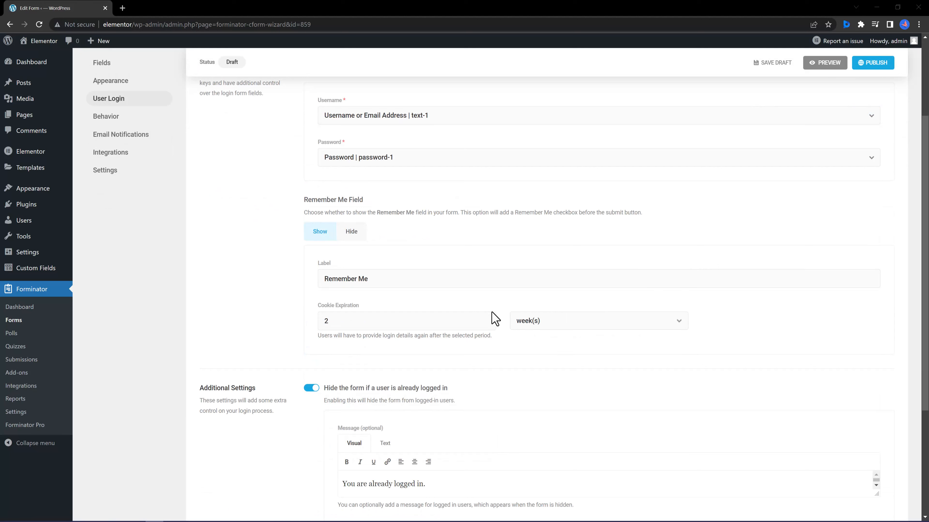
left_click(487, 318)
left_click(488, 318)
left_click(487, 318)
left_click(487, 318)
left_click(487, 323)
left_click(487, 323)
left_click(486, 323)
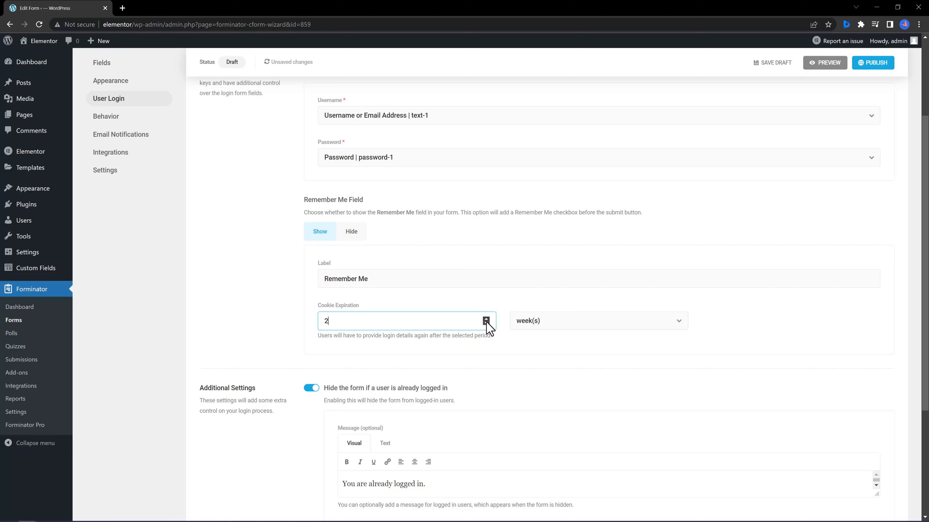
left_click(612, 328)
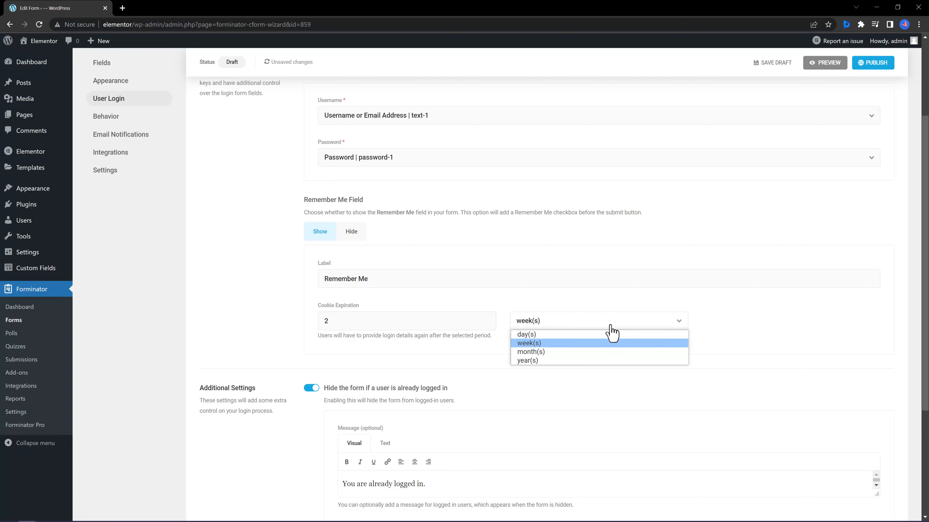
left_click(593, 344)
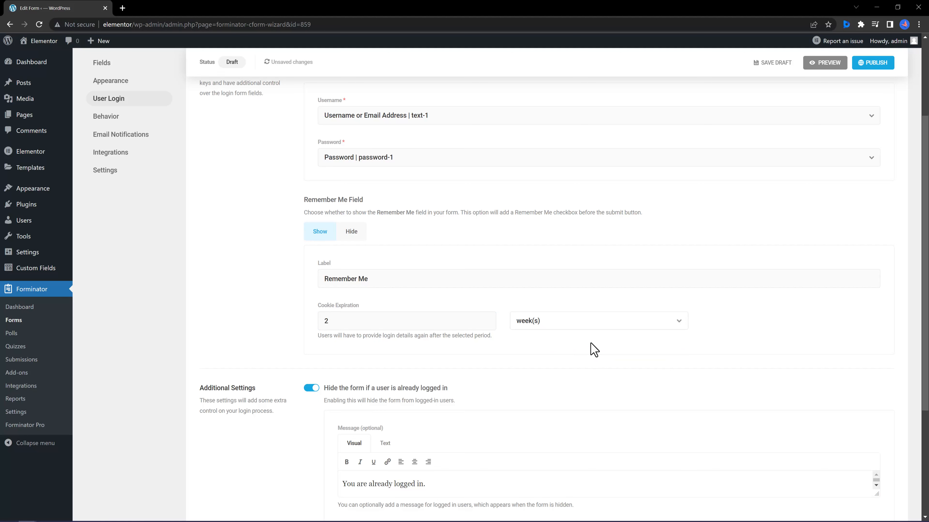
Keep the form hidden for logged-in users, then go to Behavior settings.
scroll(585, 389, "down", 2)
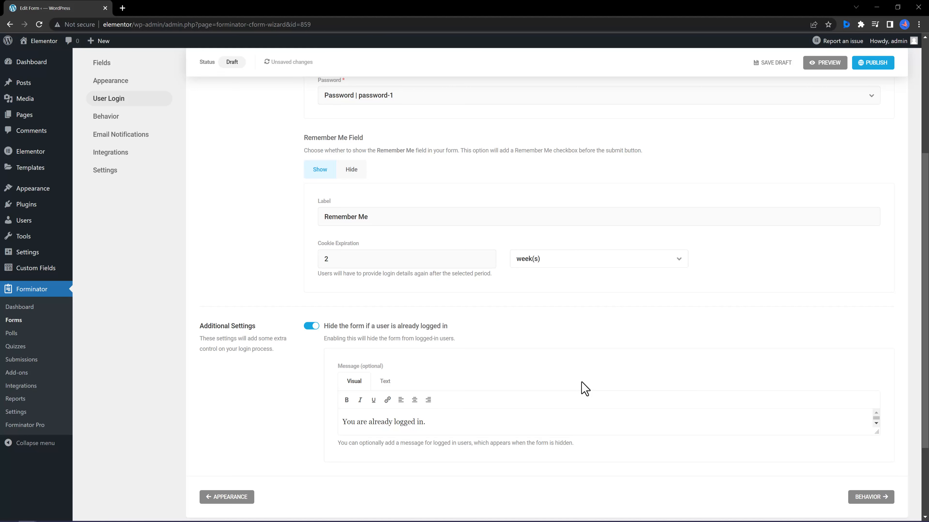
left_click(313, 328)
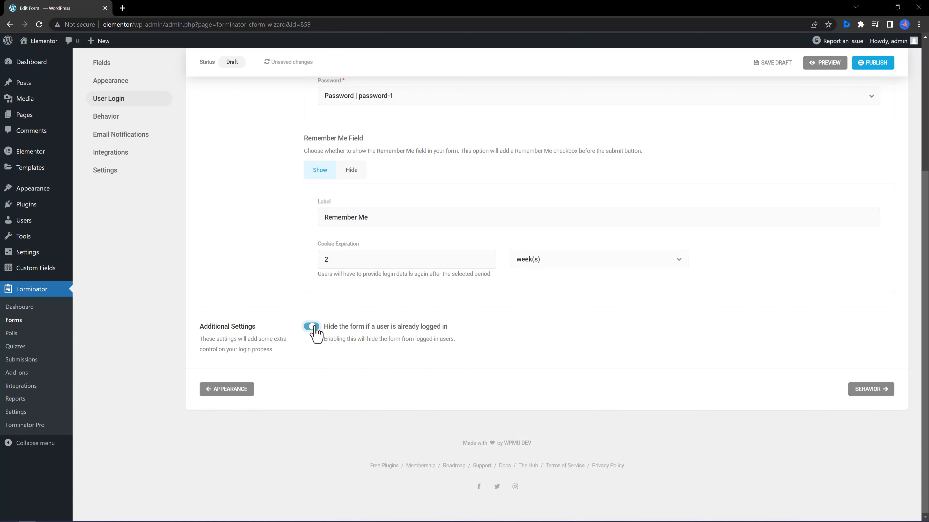
left_click(312, 327)
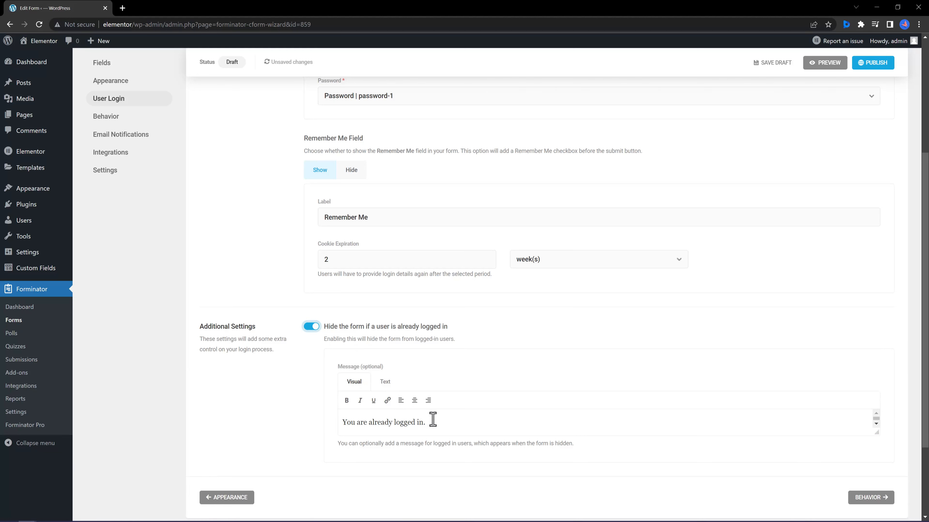
left_click(110, 116)
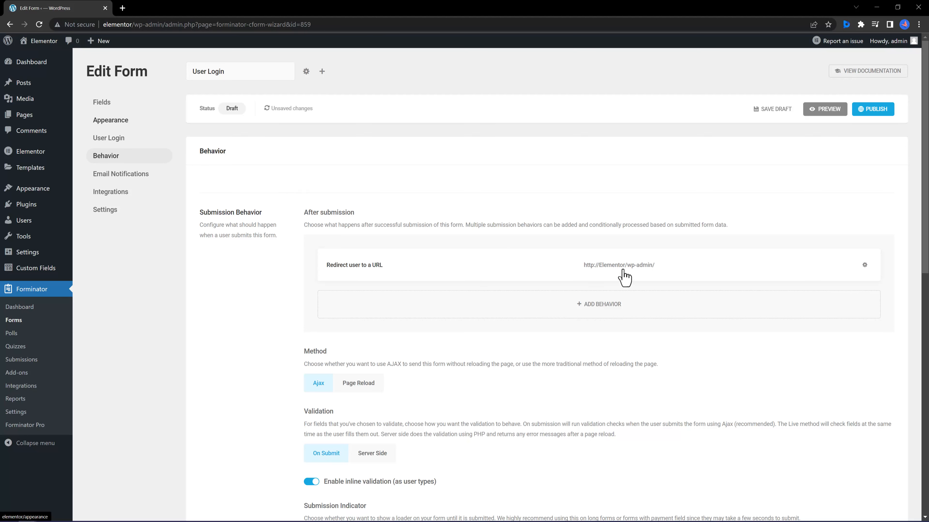
left_click(865, 266)
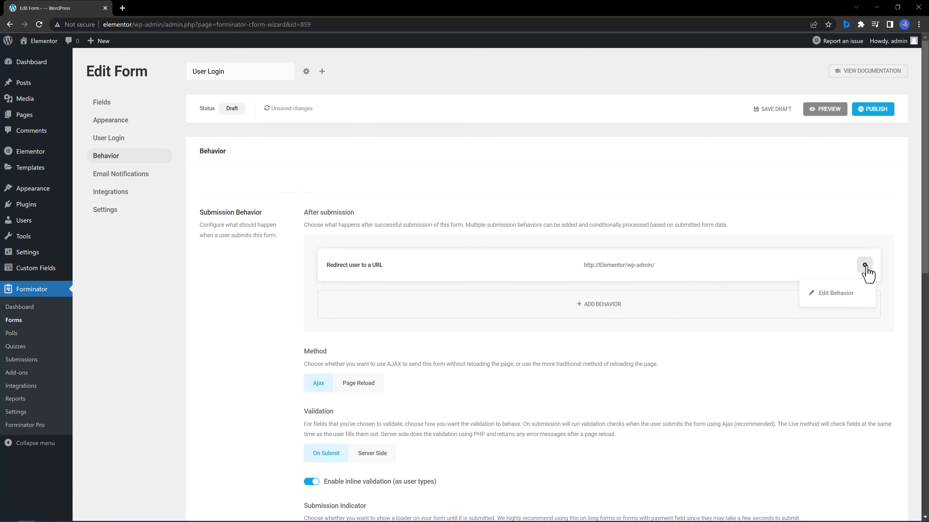
left_click(838, 296)
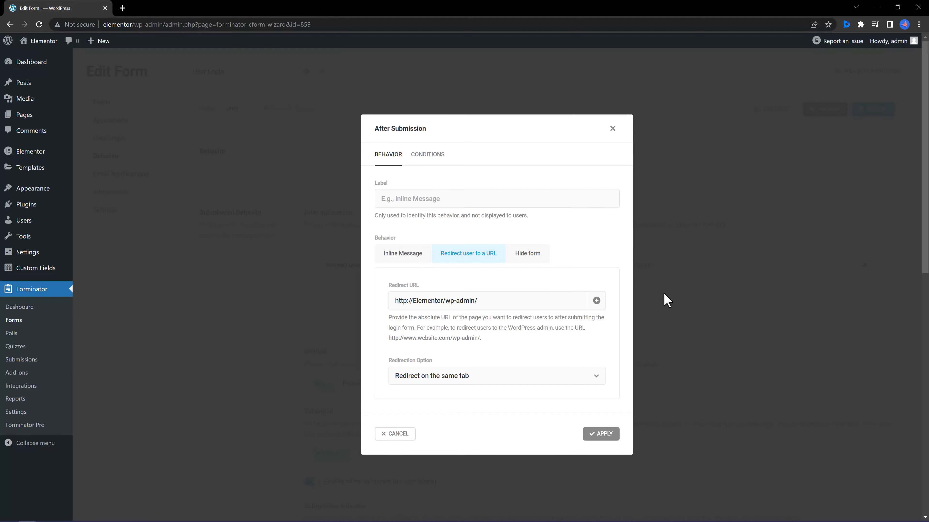
left_click(865, 267)
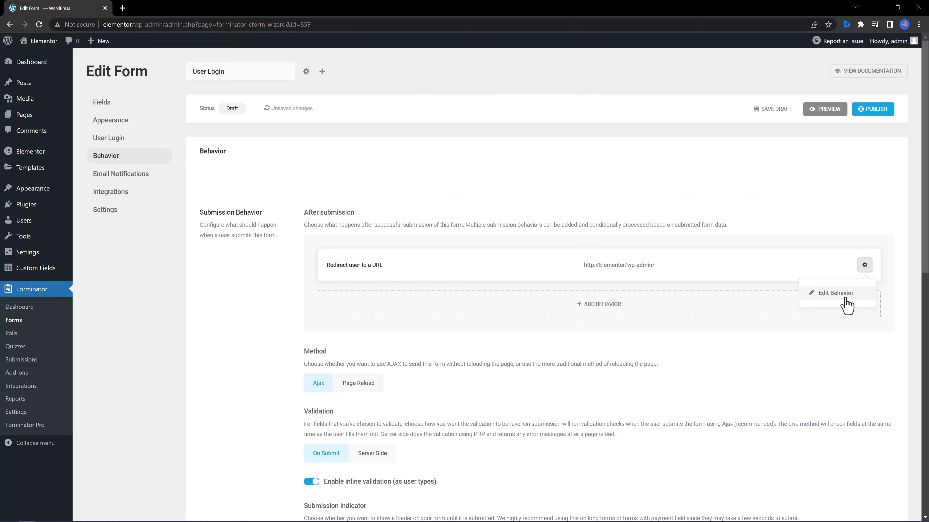
left_click(837, 294)
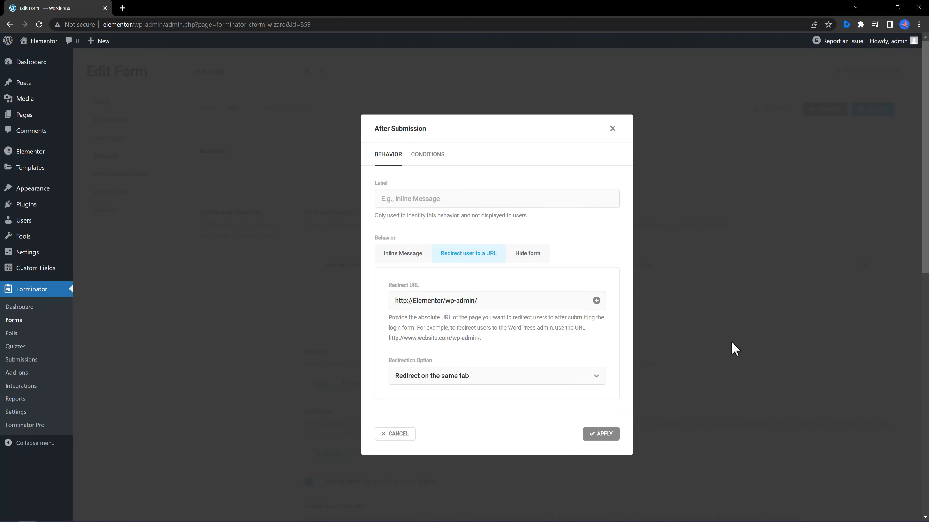
left_click(584, 381)
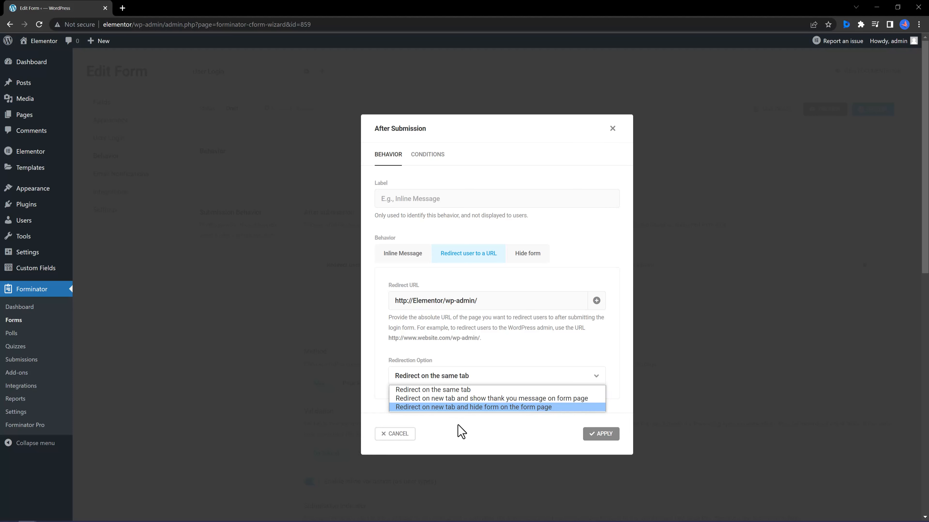
left_click(514, 348)
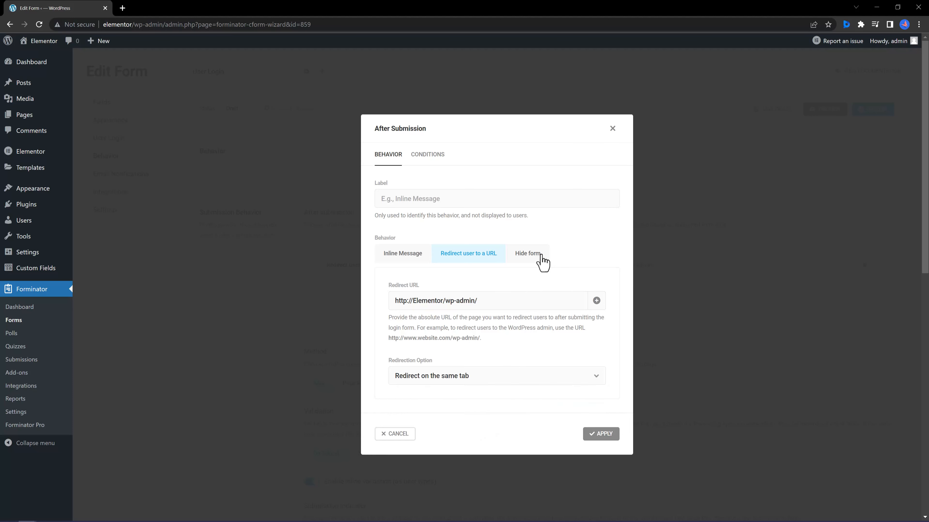
left_click(670, 222)
left_click(882, 110)
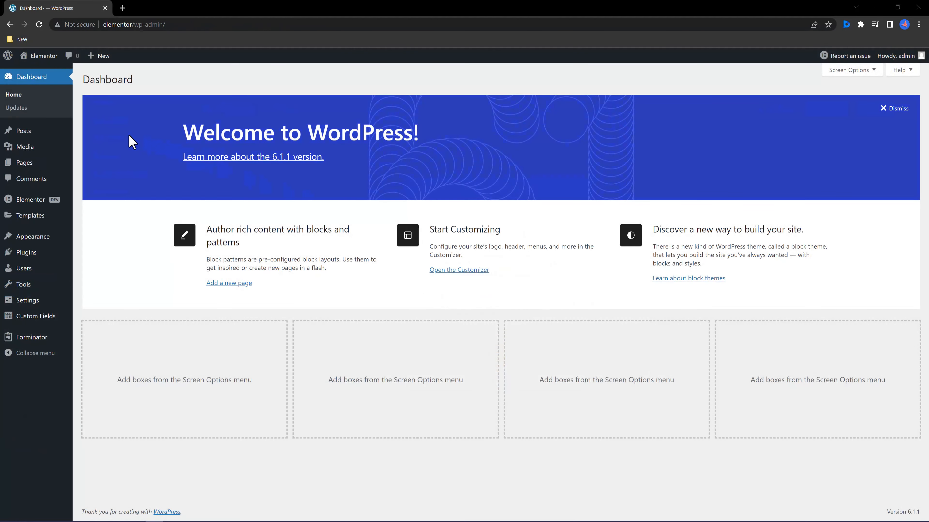
Publish the Sign Up page and open it in the Elementor editor.
mouse_move(22, 136)
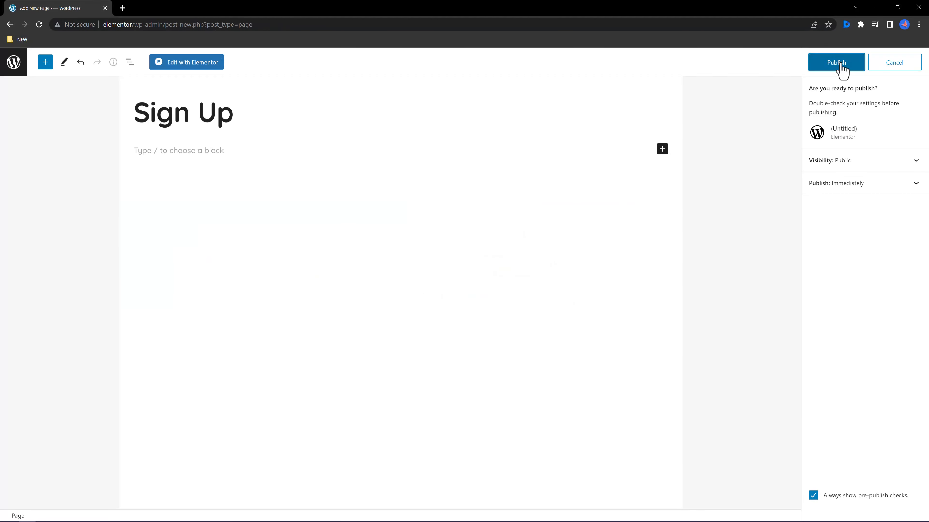
left_click(841, 68)
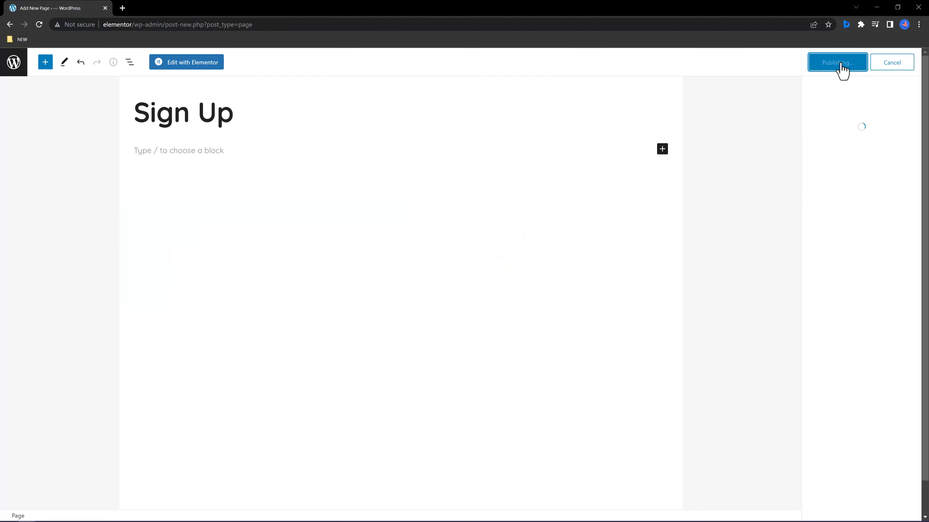
left_click(193, 63)
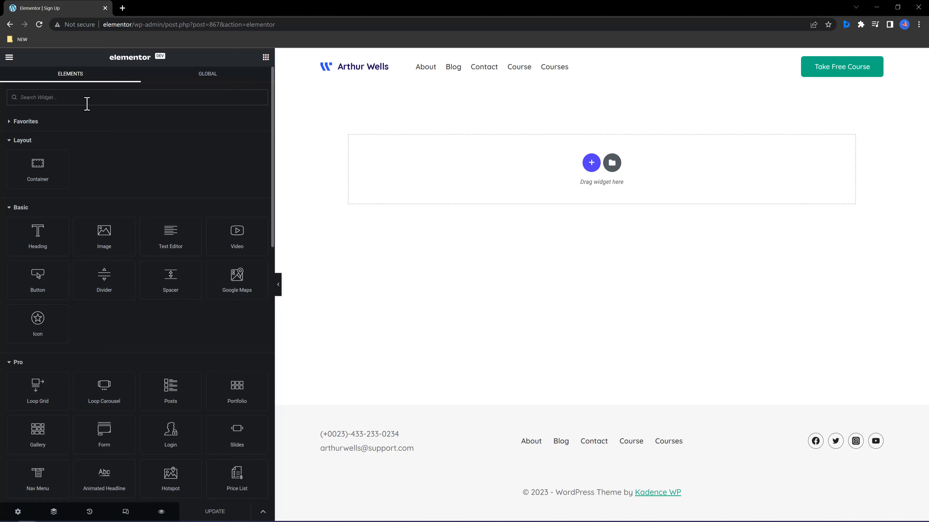
Collapse Elementor's widget groups to reveal the WordPress widgets, including Forminator.
left_click(13, 121)
left_click(14, 121)
left_click(14, 141)
left_click(13, 161)
left_click(11, 179)
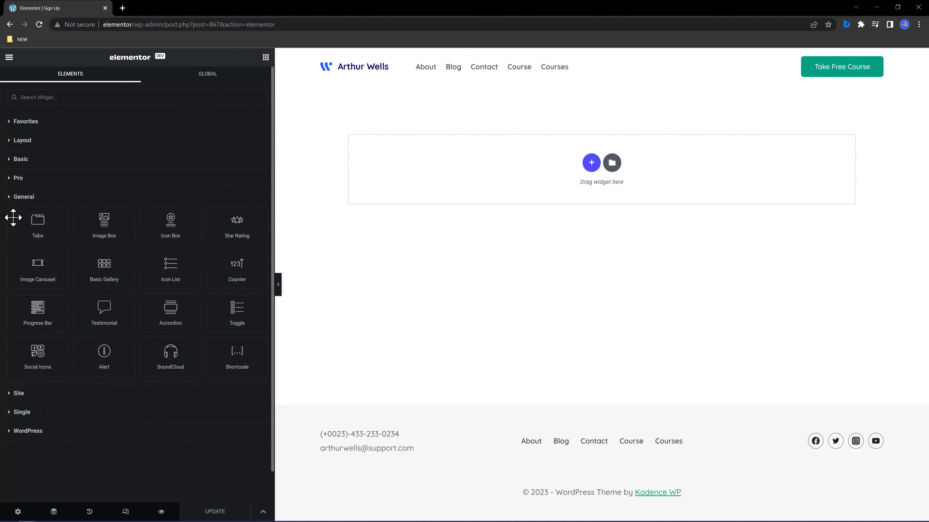
left_click(15, 197)
left_click(29, 253)
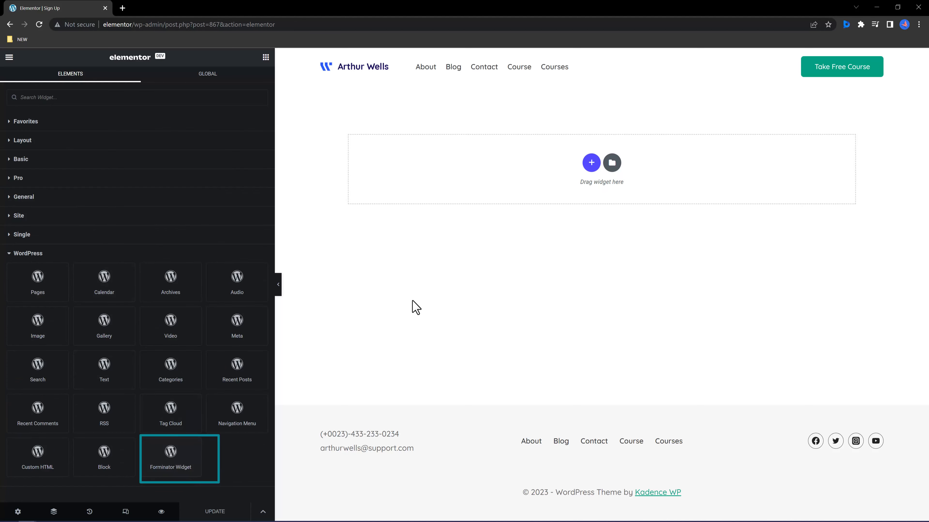
Add a one-column container holding the Forminator widget set to the User Login form.
left_click(592, 163)
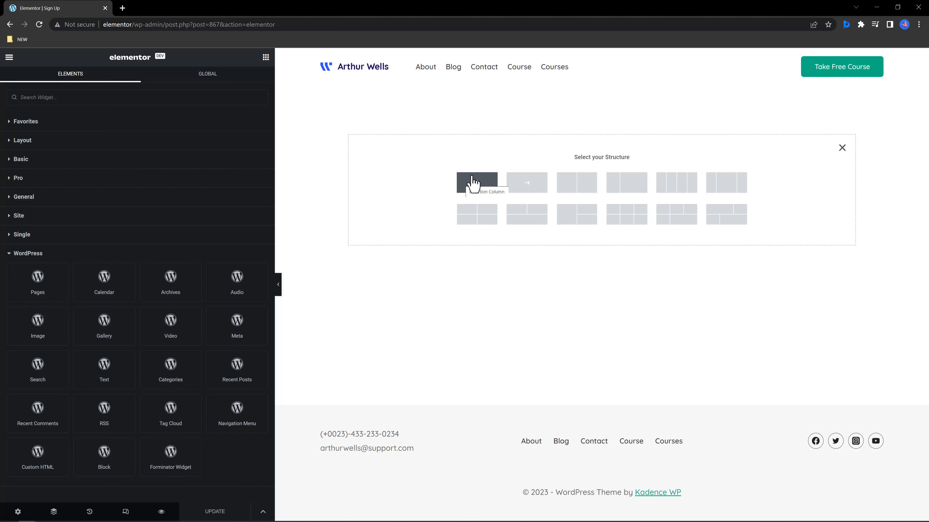
left_click(478, 187)
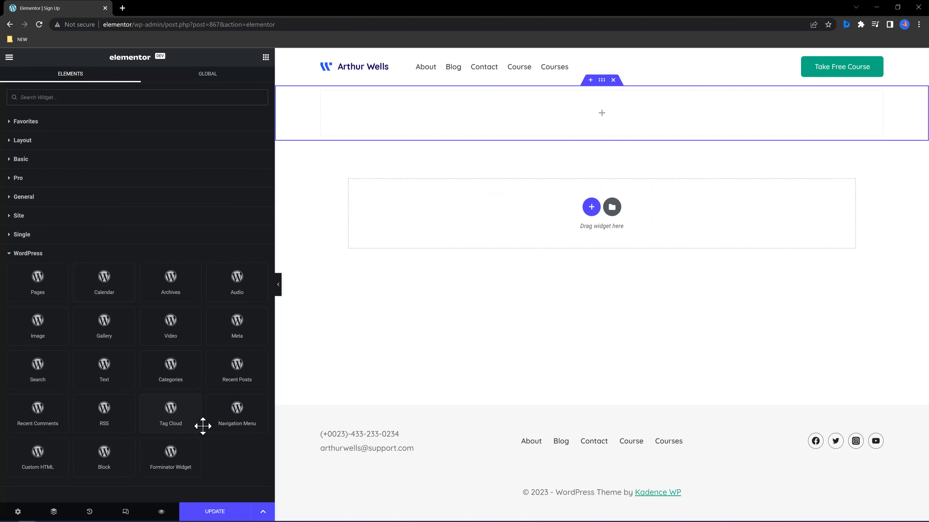
left_click_drag(191, 451, 625, 128)
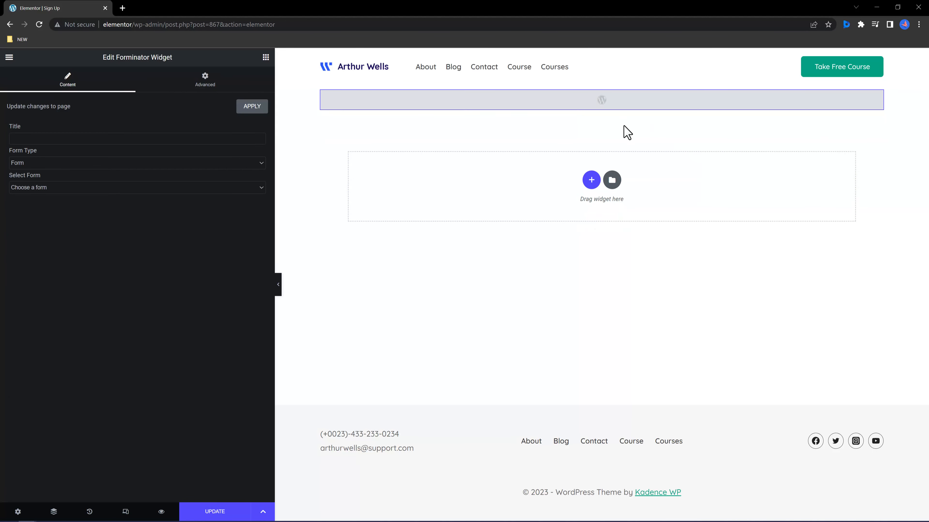
left_click(219, 187)
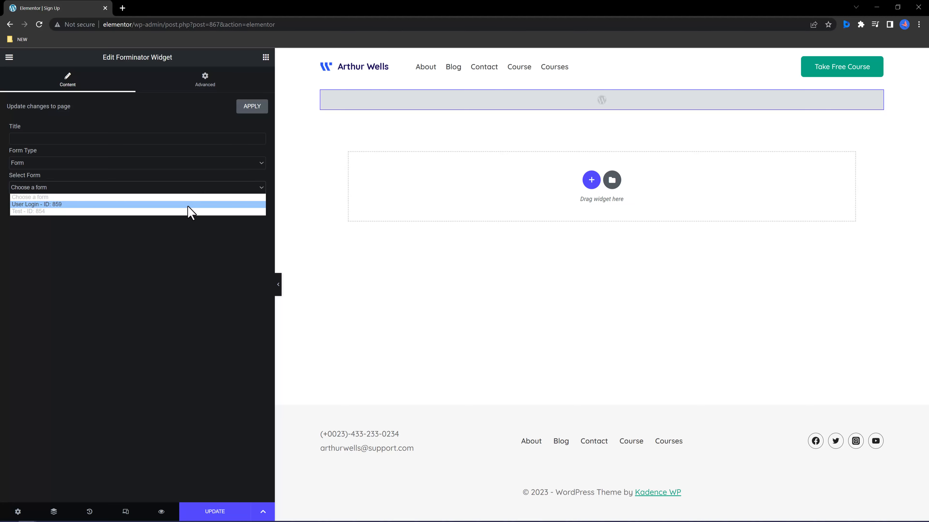
left_click(188, 206)
left_click(252, 107)
left_click(215, 512)
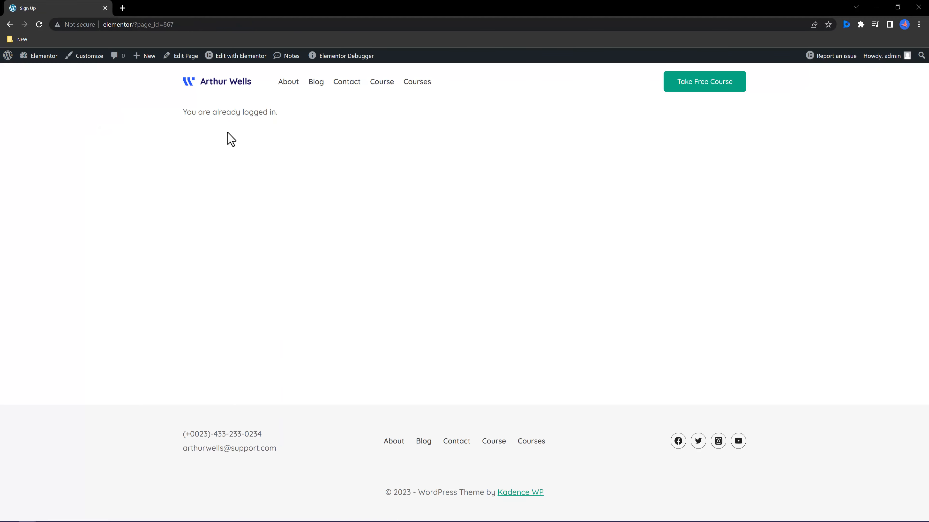
Copy the live Sign Up page's URL from the browser address bar.
right_click(137, 26)
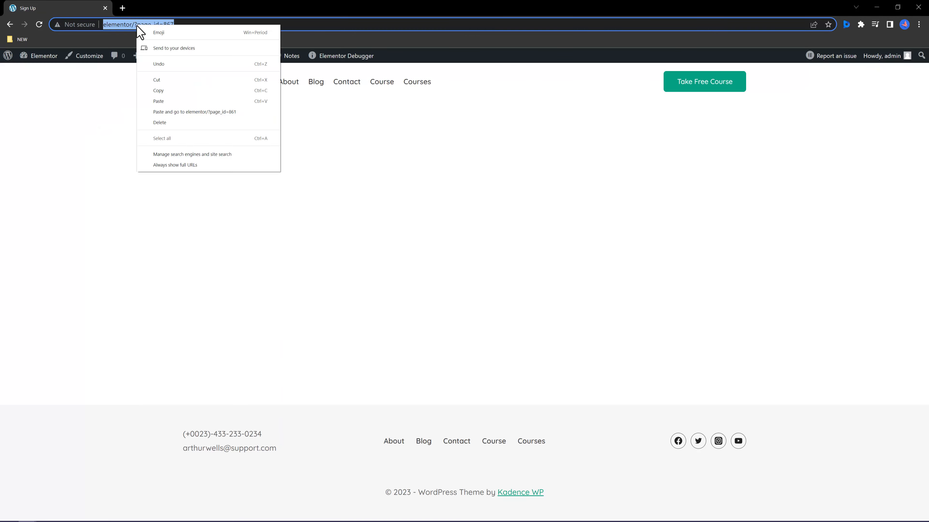
left_click(167, 90)
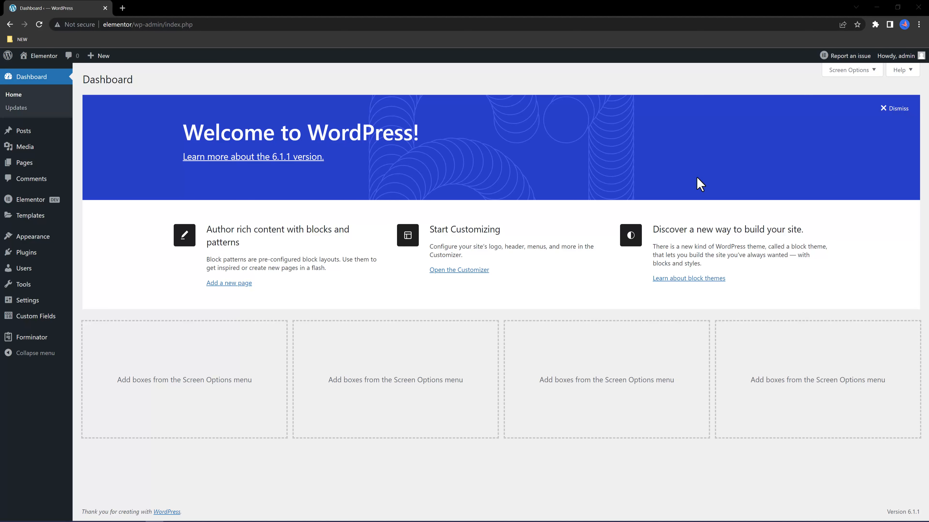
Save the Course Main menu listing Home, Sign Up, About and Contact.
mouse_move(33, 242)
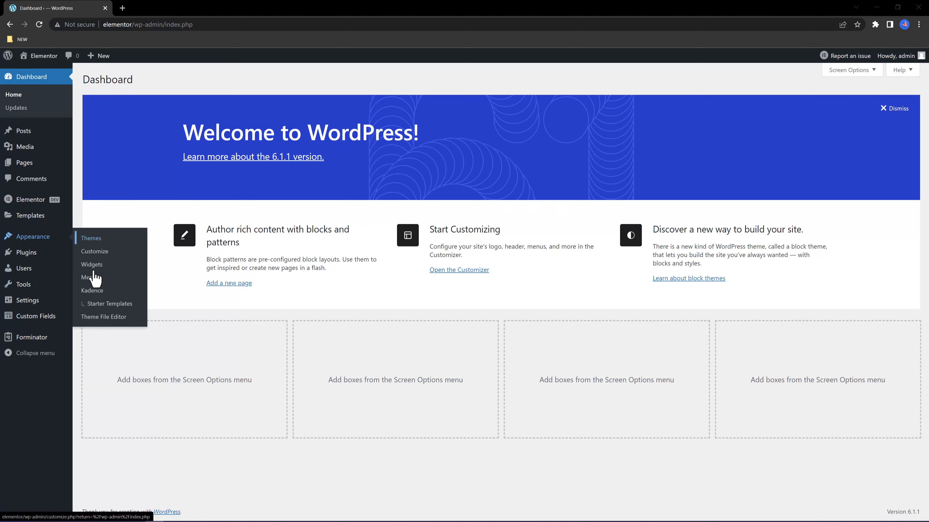
left_click(90, 278)
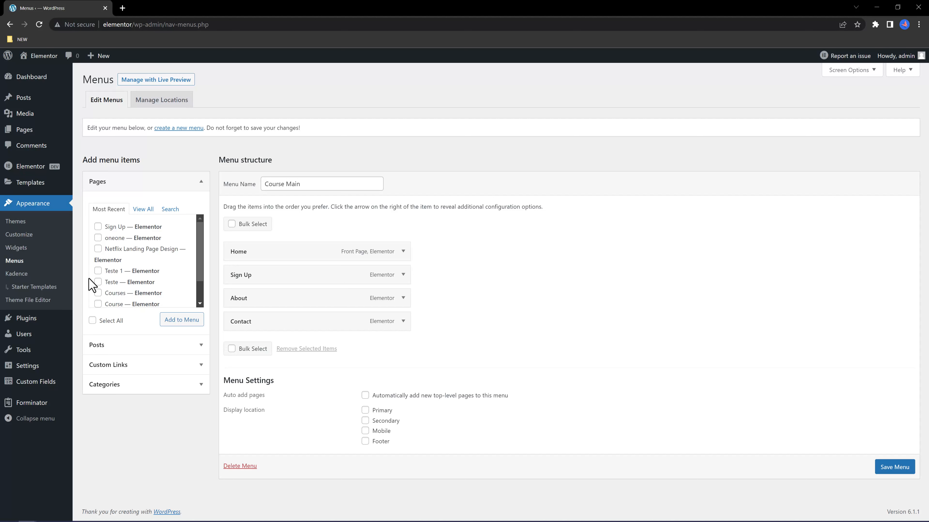
left_click(98, 227)
left_click(98, 227)
left_click(892, 467)
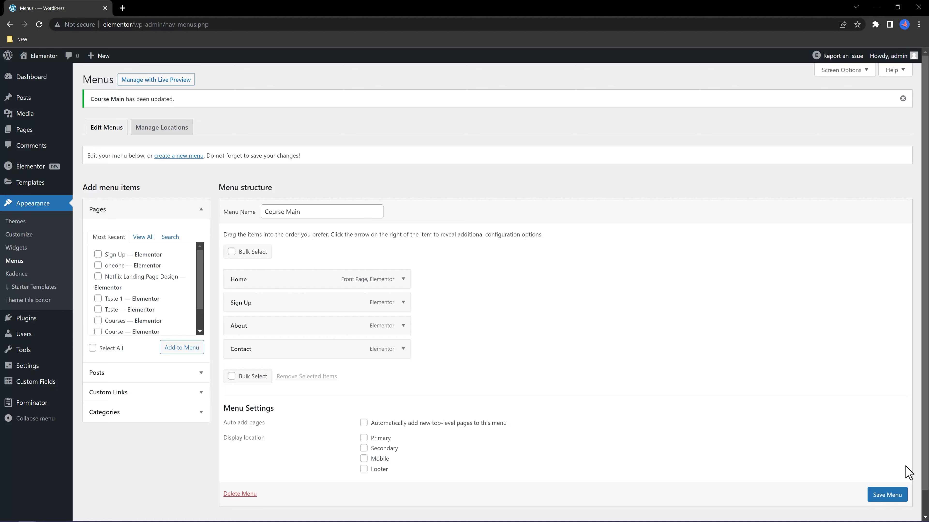
Start a new Theme Builder header from the first ready-made header block, including its design settings.
mouse_move(32, 184)
left_click(82, 201)
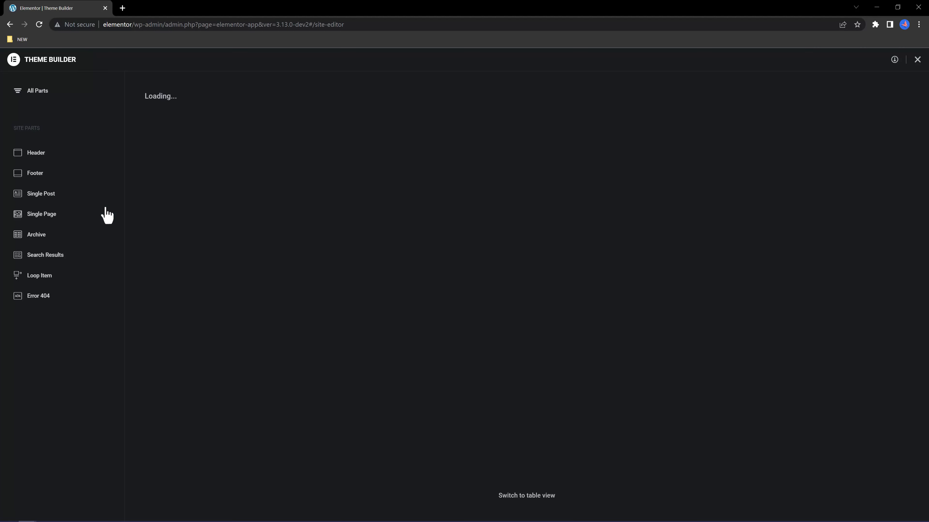
left_click(38, 154)
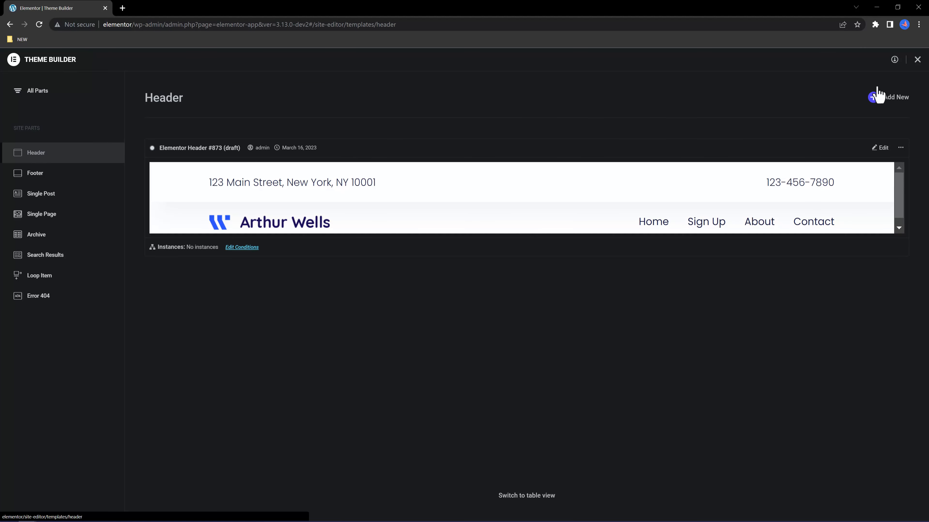
left_click(874, 97)
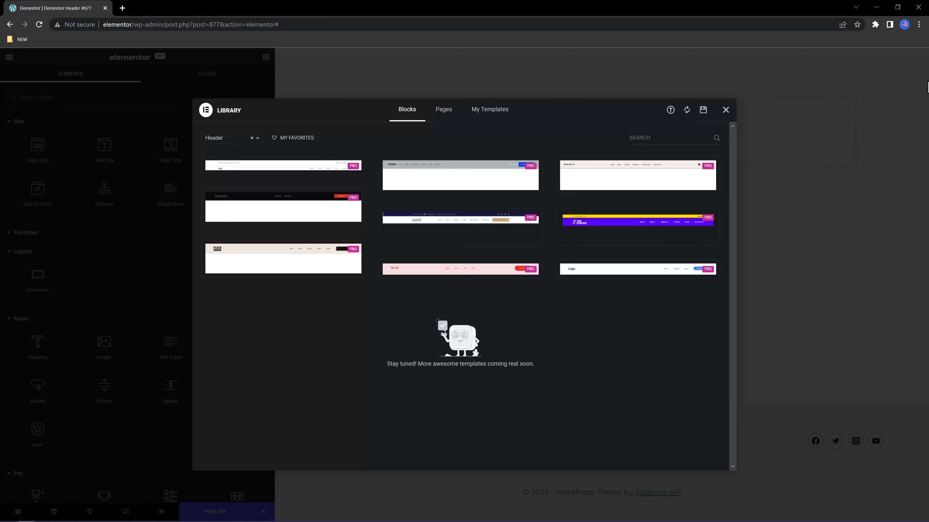
left_click(237, 169)
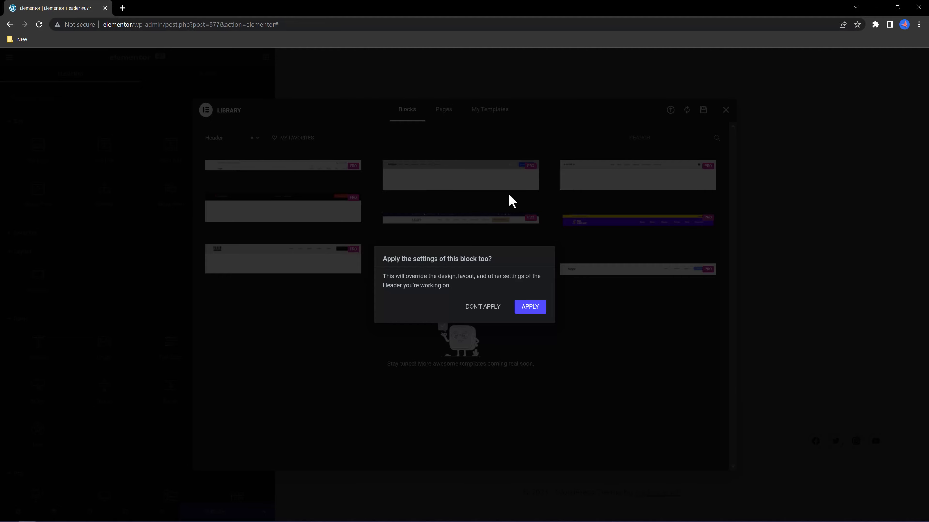
left_click(530, 309)
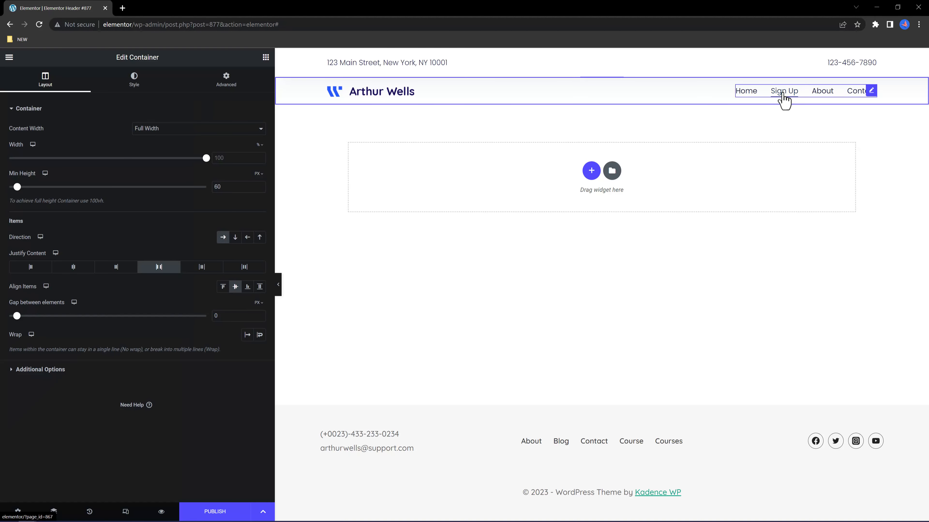
Publish the header with an Include Entire Site display condition.
left_click(214, 511)
left_click(454, 334)
left_click(439, 297)
left_click(442, 313)
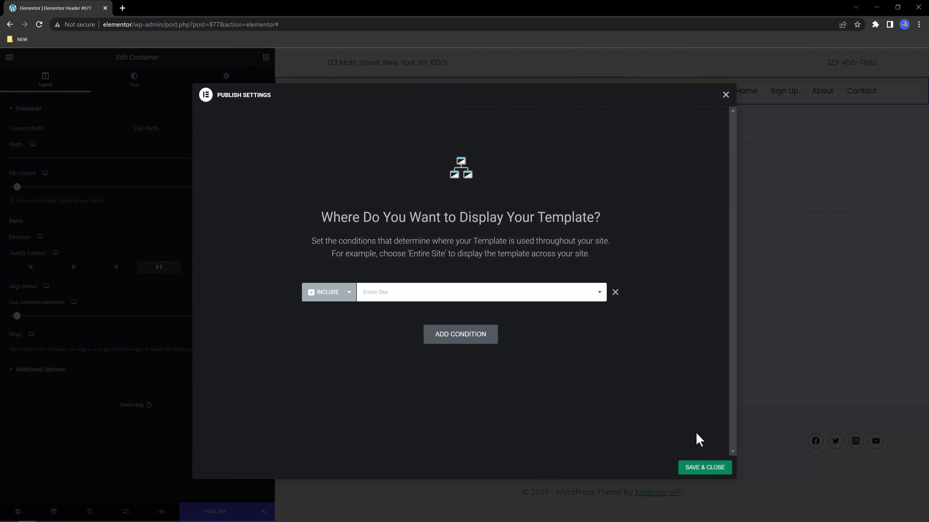
left_click(711, 469)
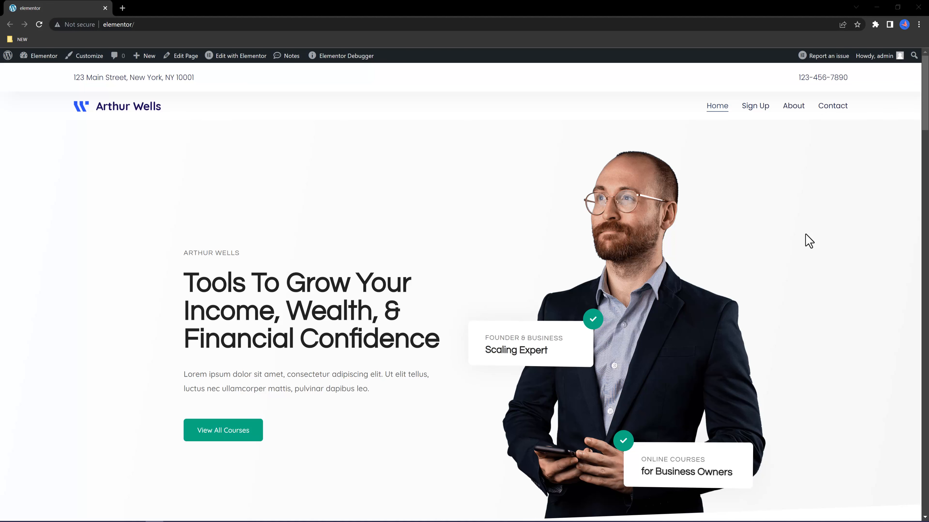
left_click_drag(921, 121, 925, 141)
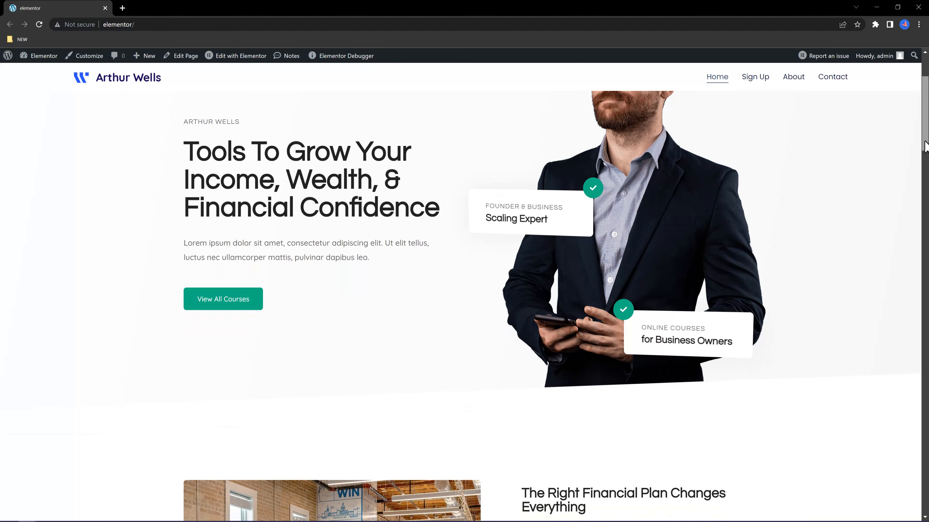